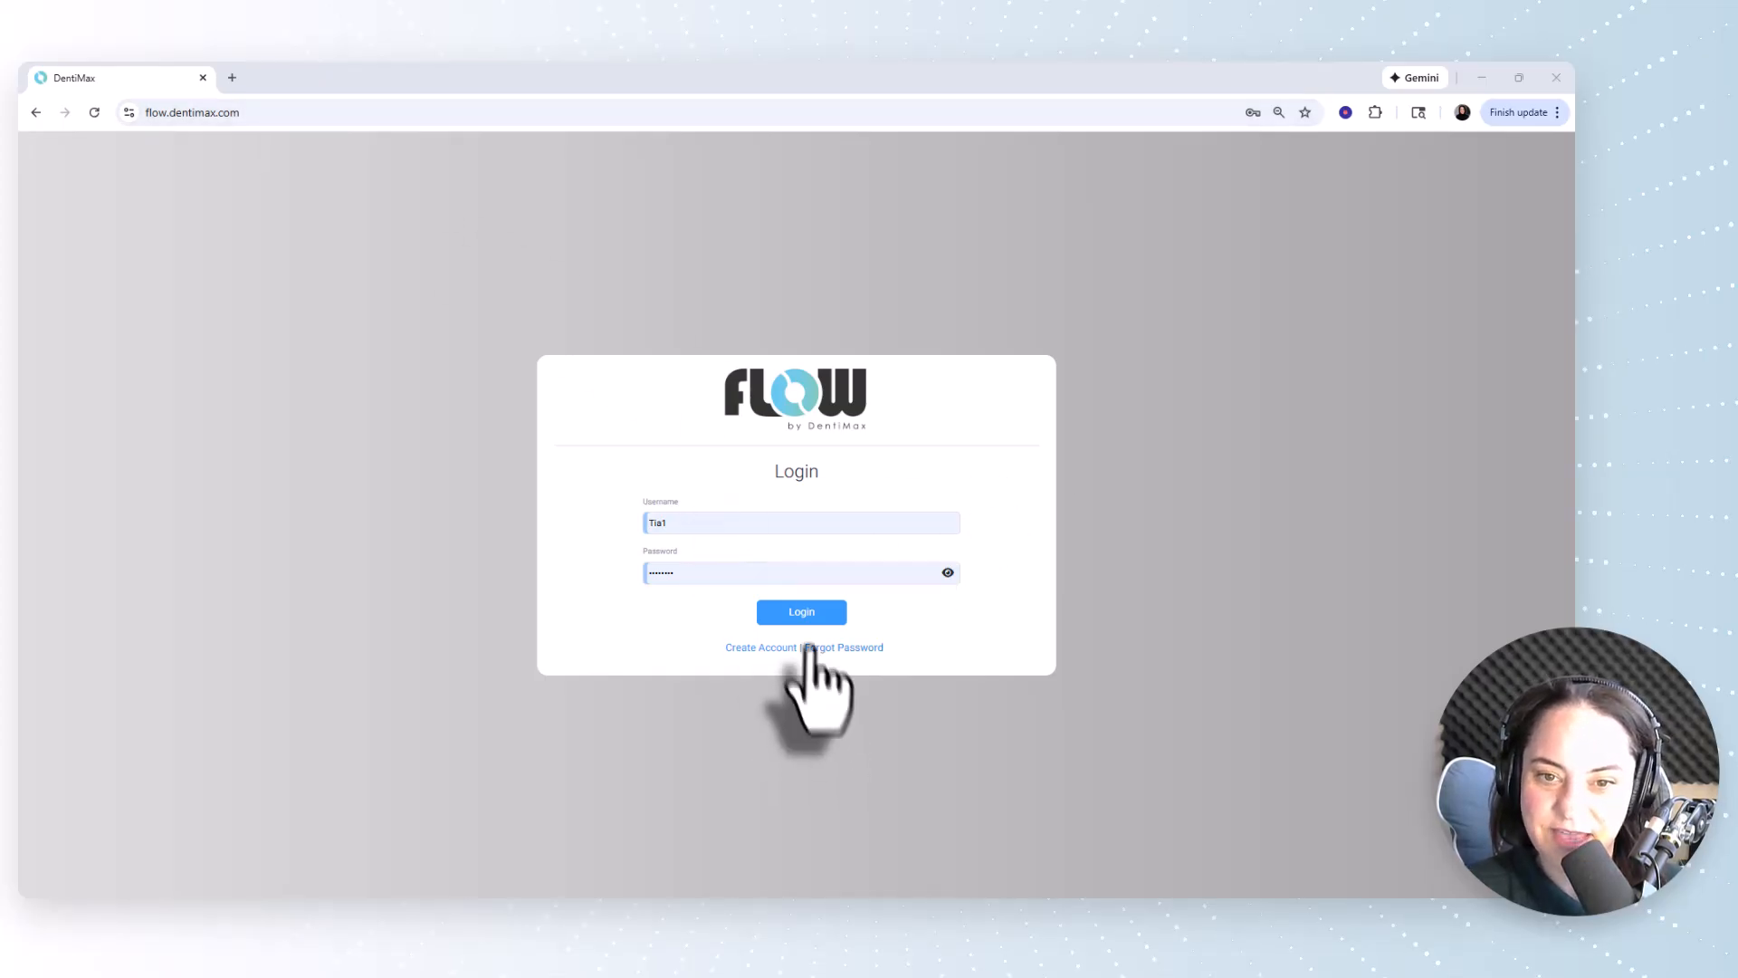
Log in with the prefilled credentials and select the listed dental practice.
{"action": "left_click", "coordinate": [797, 613]}
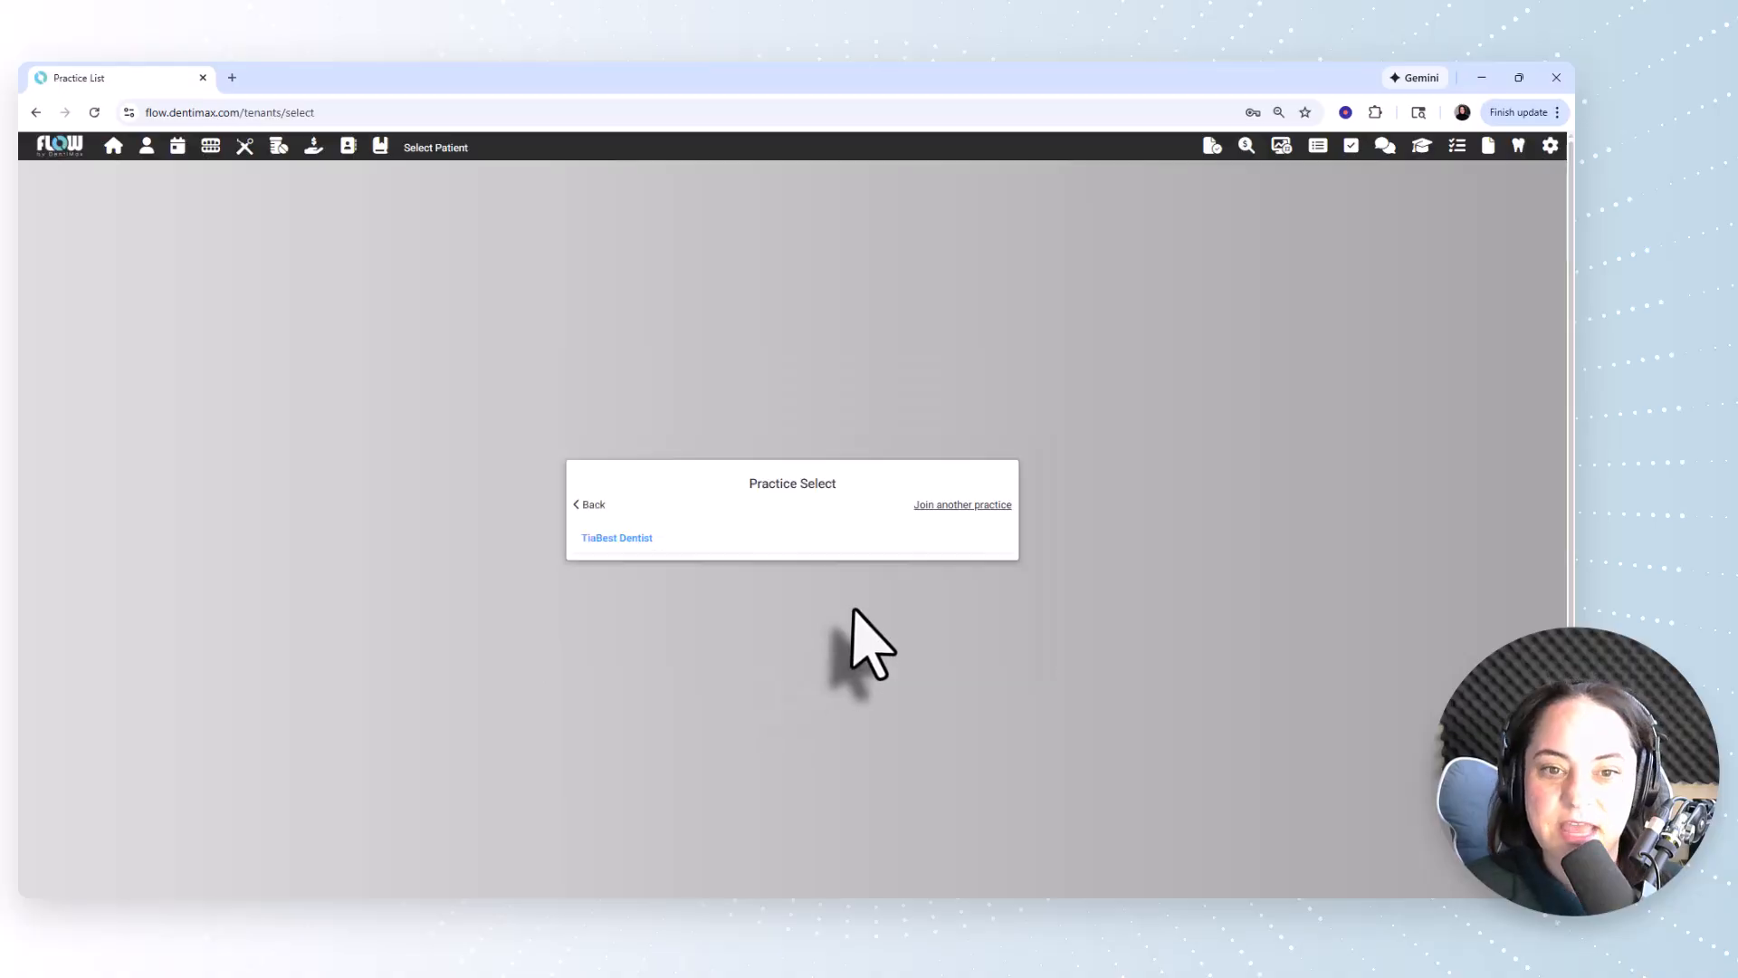
{"action": "left_click", "coordinate": [632, 541]}
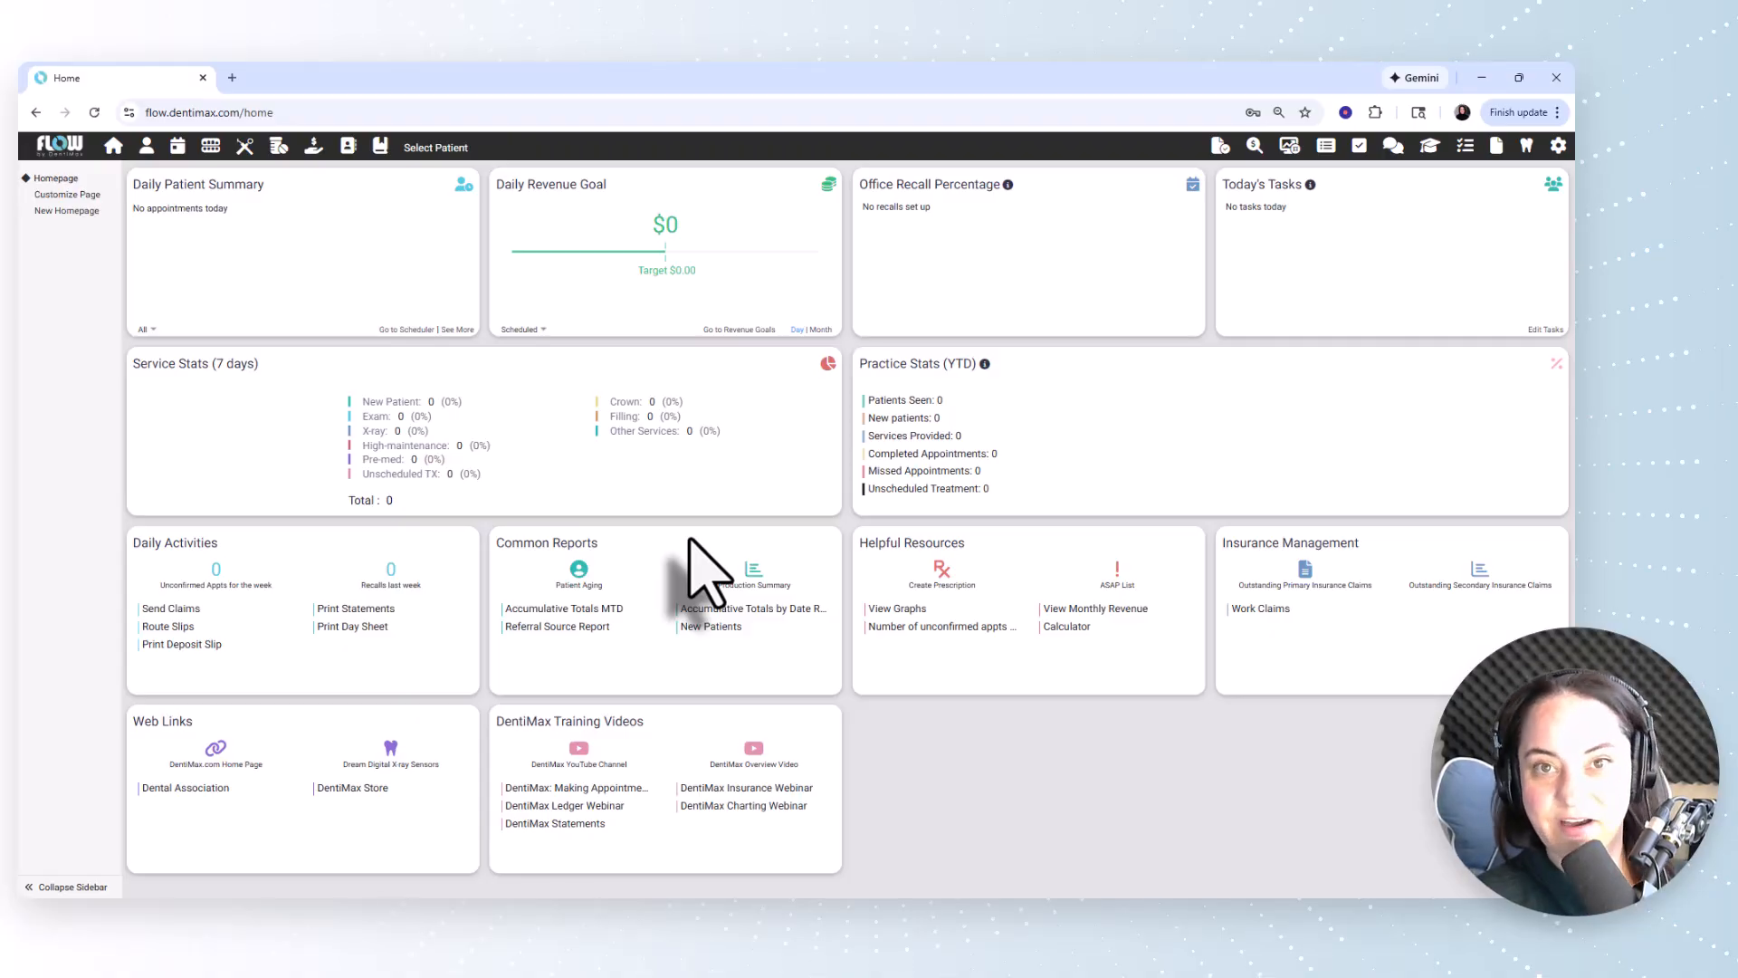
Open the schedule settings in the practice setup and make them editable.
{"action": "left_click", "coordinate": [1558, 146]}
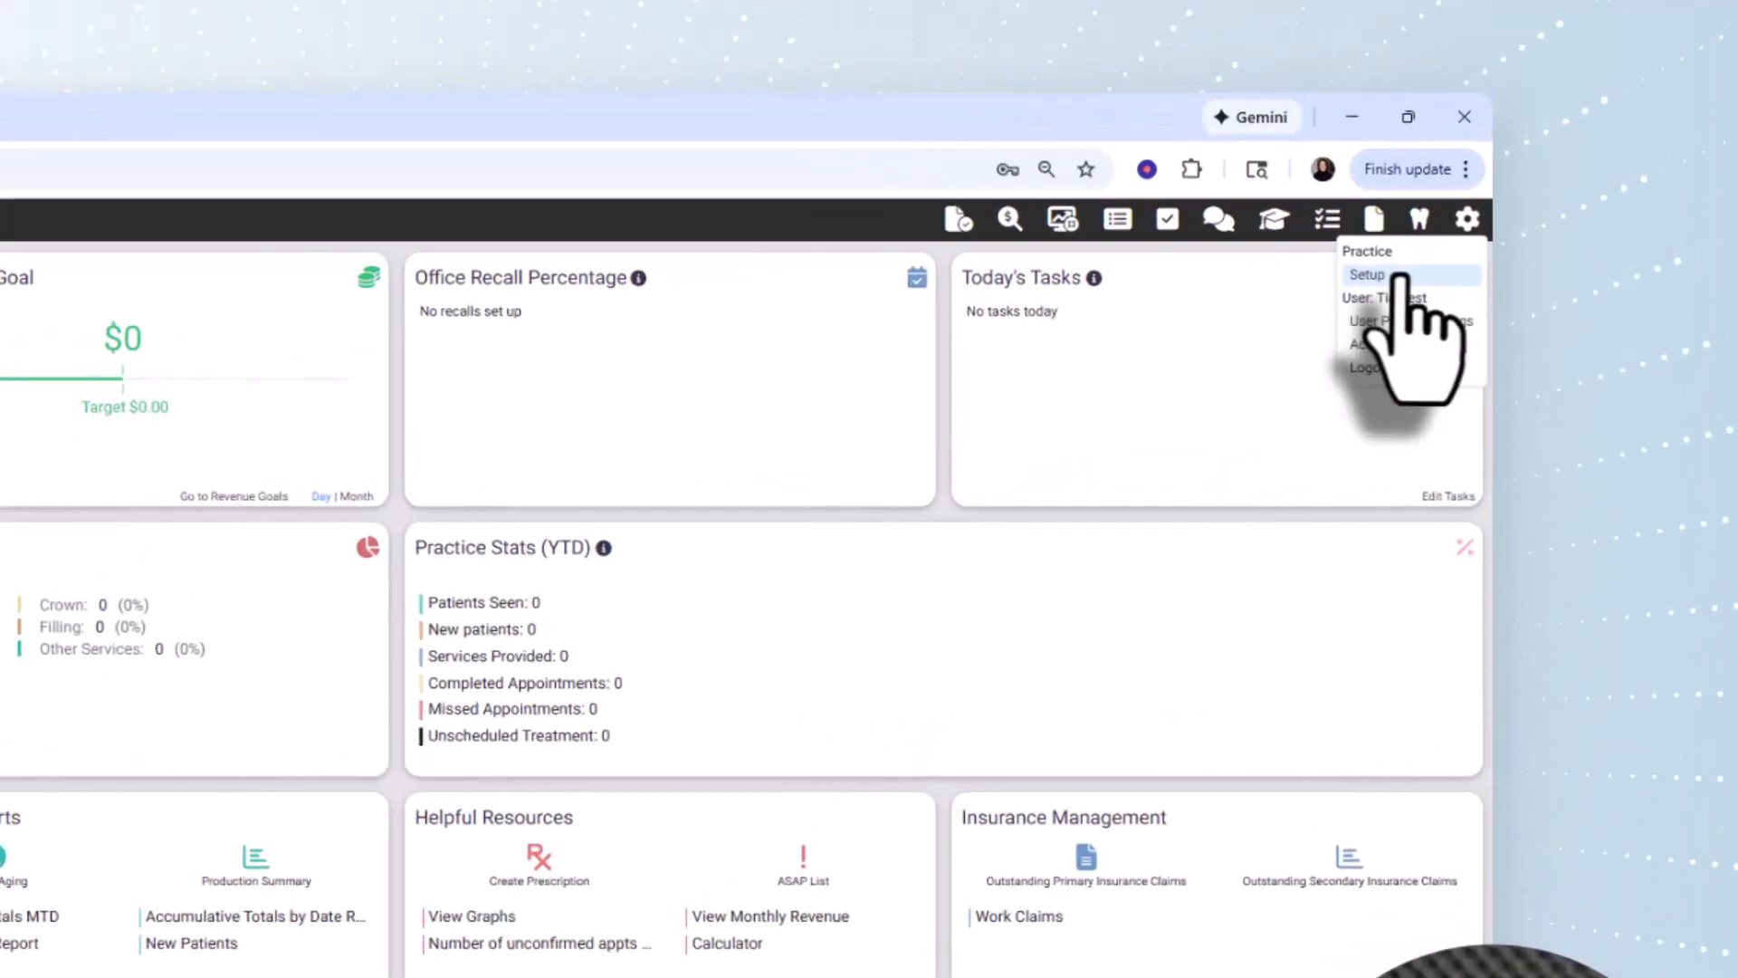
{"action": "left_click", "coordinate": [1354, 312]}
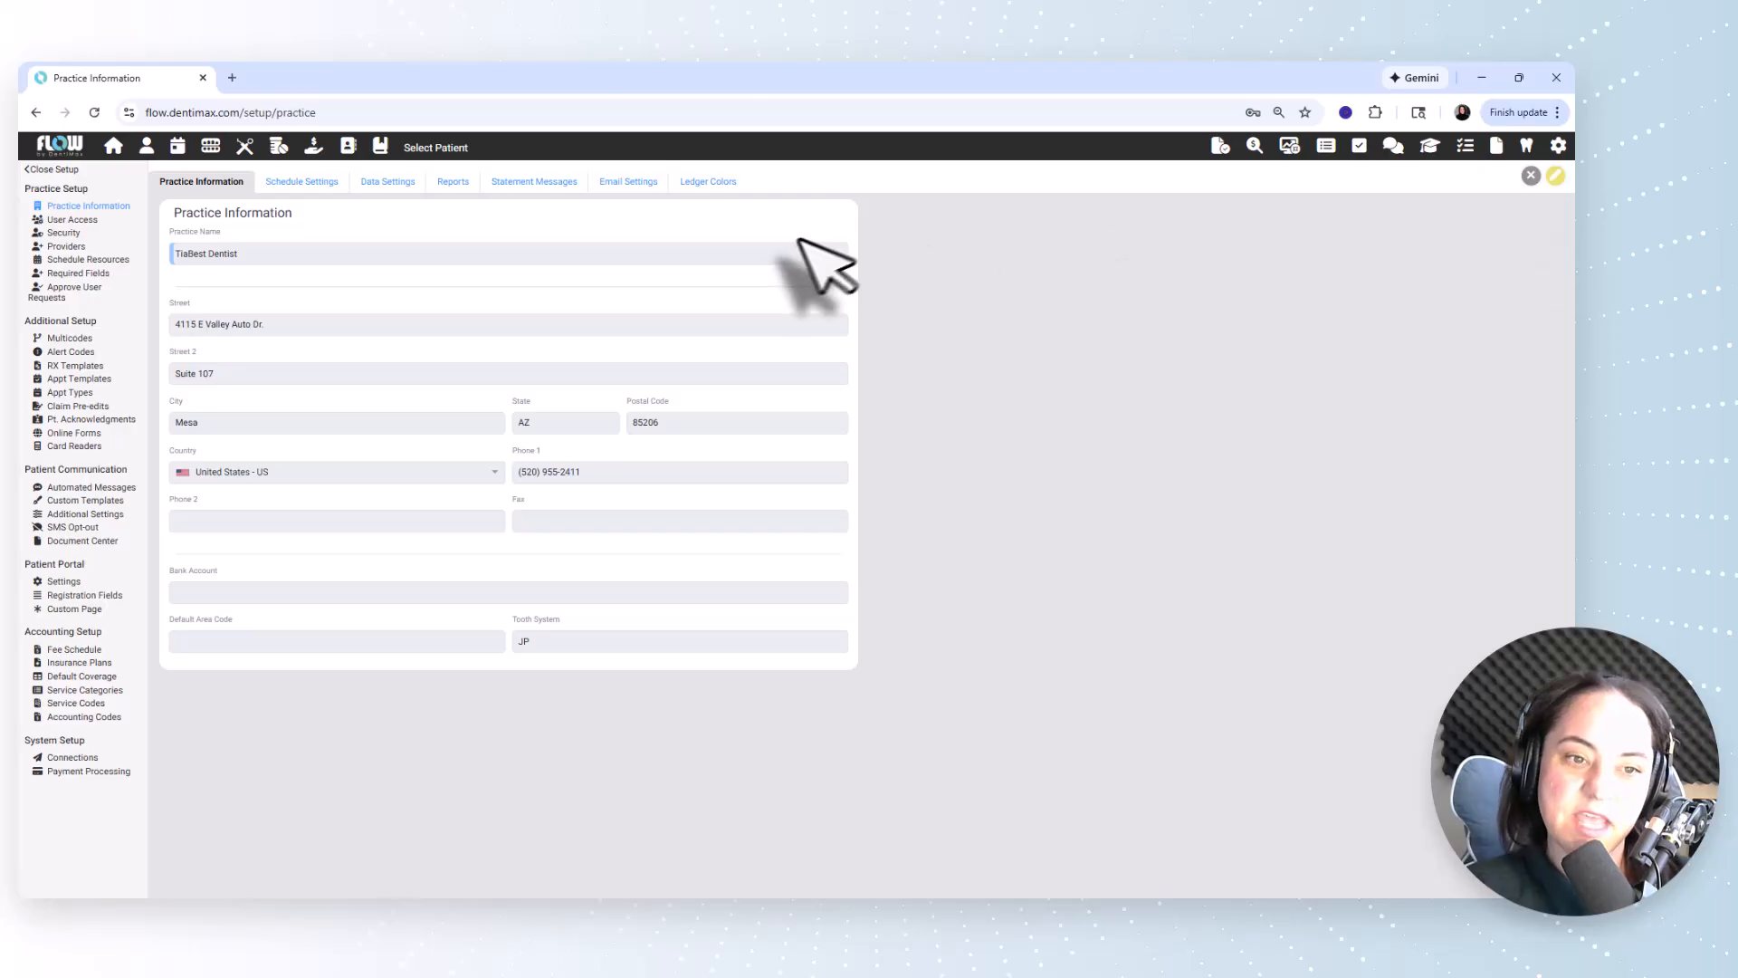
{"action": "left_click", "coordinate": [314, 184]}
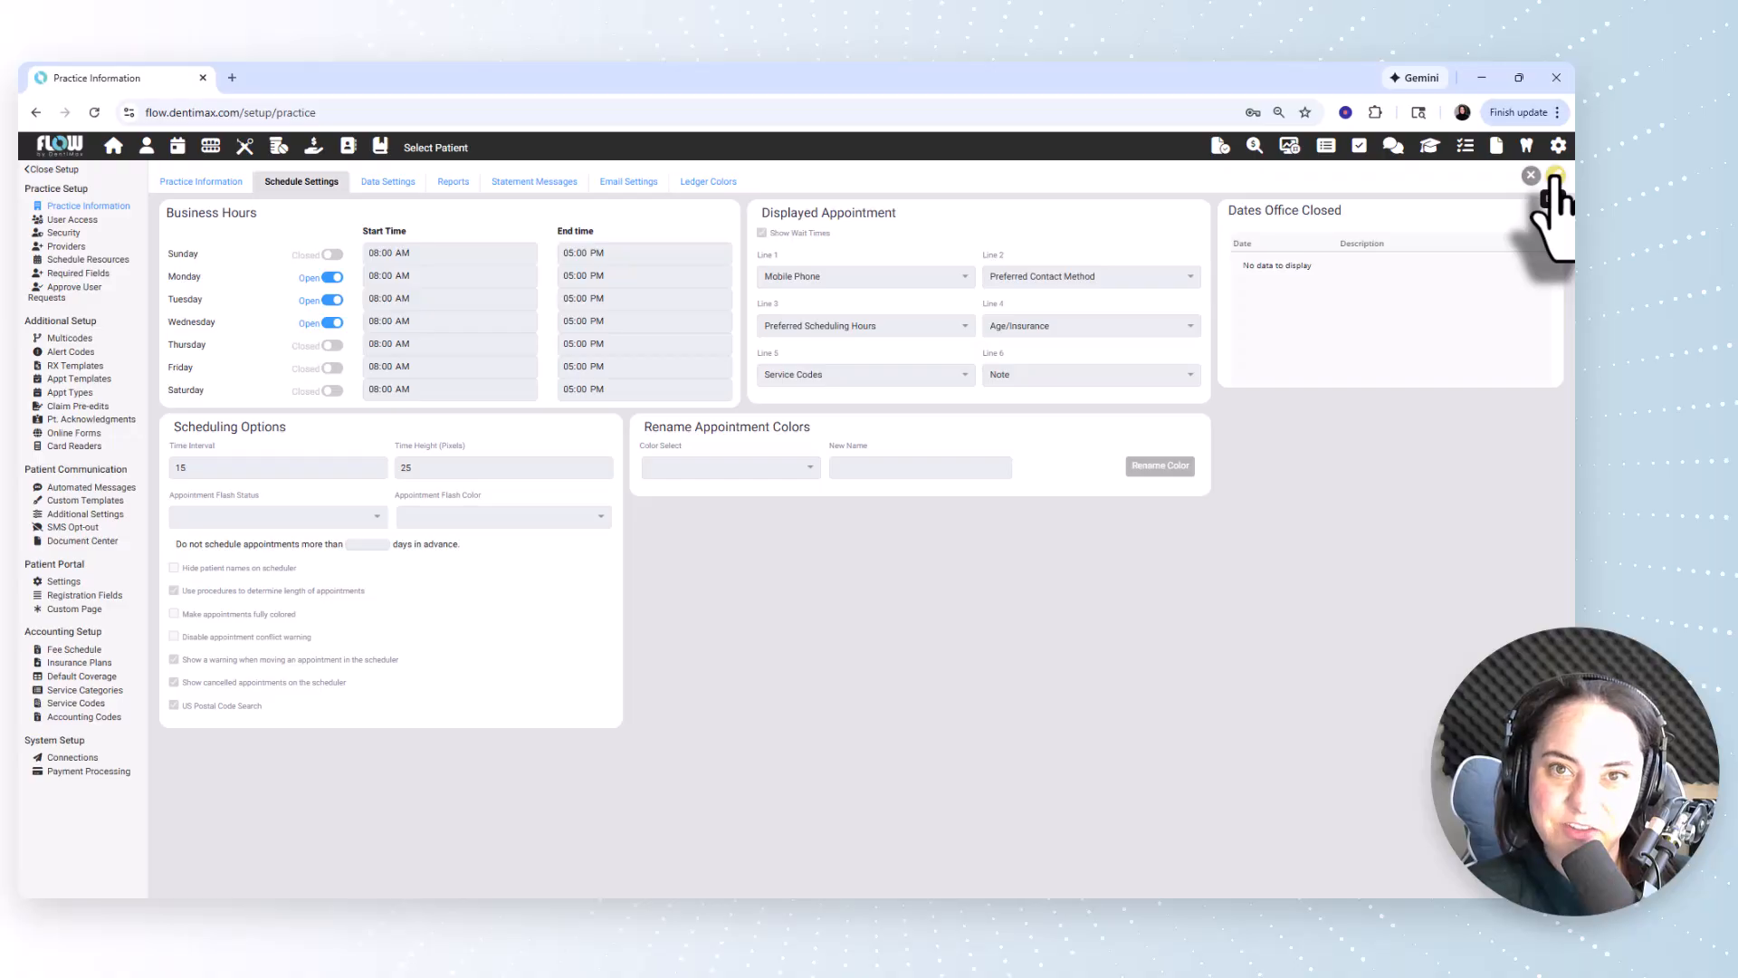
{"action": "left_click", "coordinate": [1554, 176]}
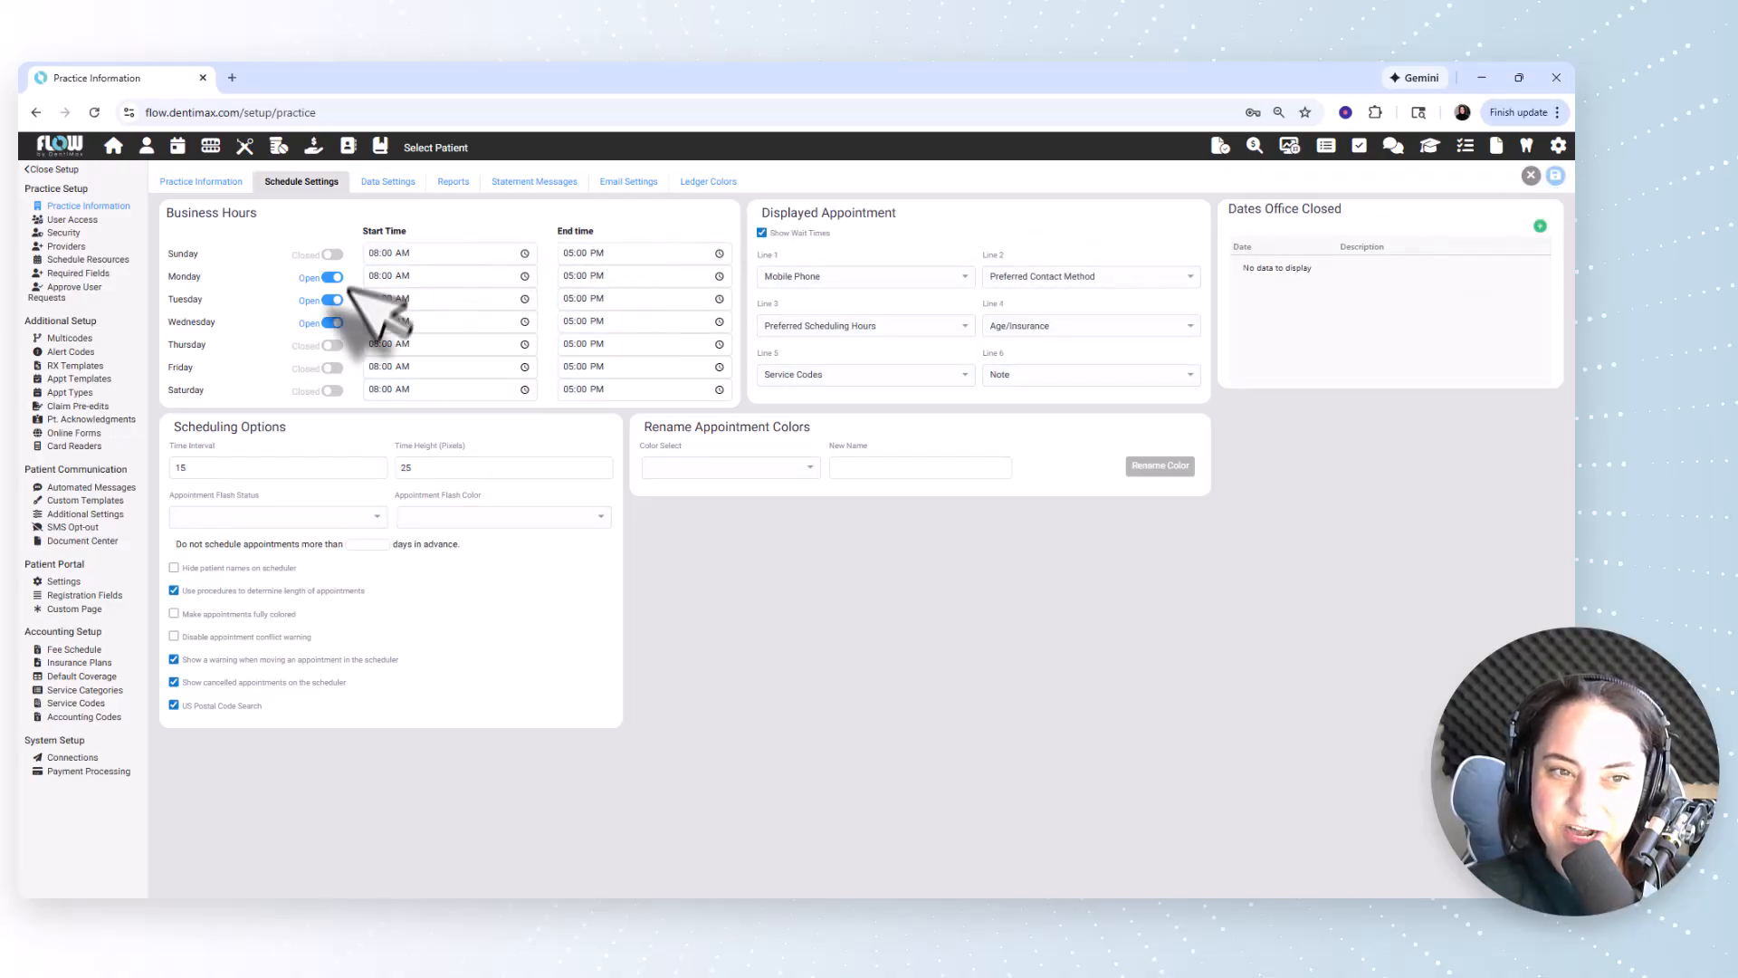
Mark Thursday as an open business day with an end time of 12:00 PM.
{"action": "left_click", "coordinate": [332, 346]}
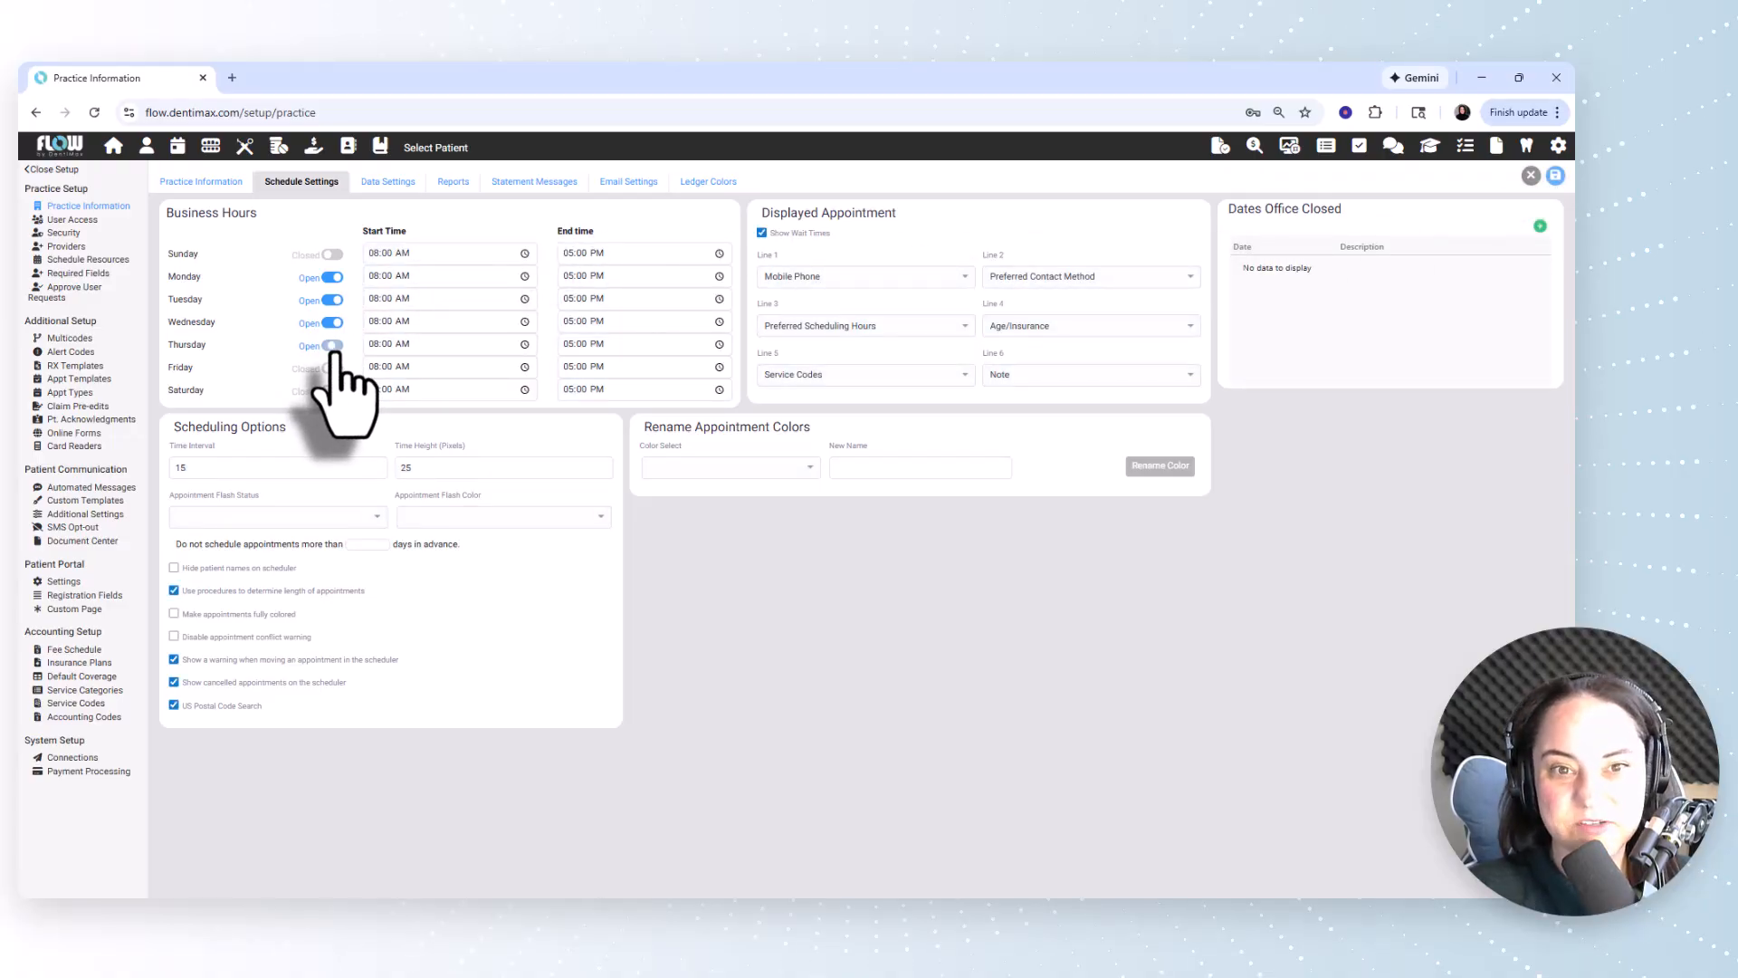
{"action": "left_click", "coordinate": [568, 345]}
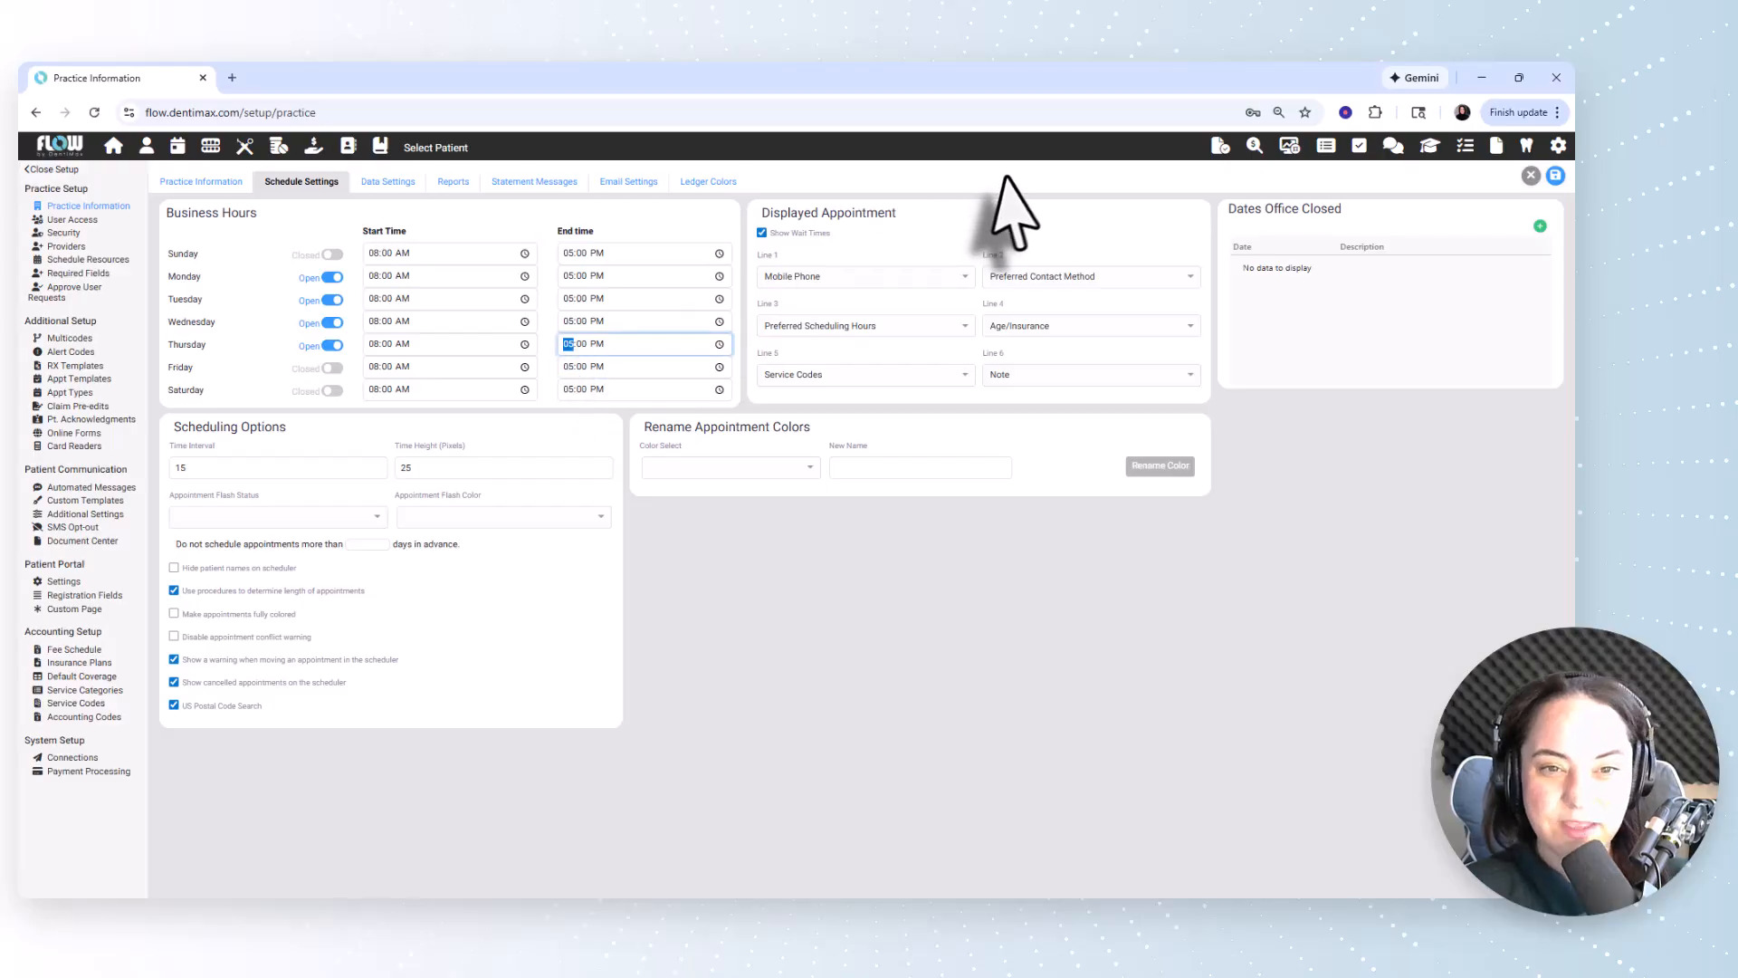
{"action": "type", "text": "12"}
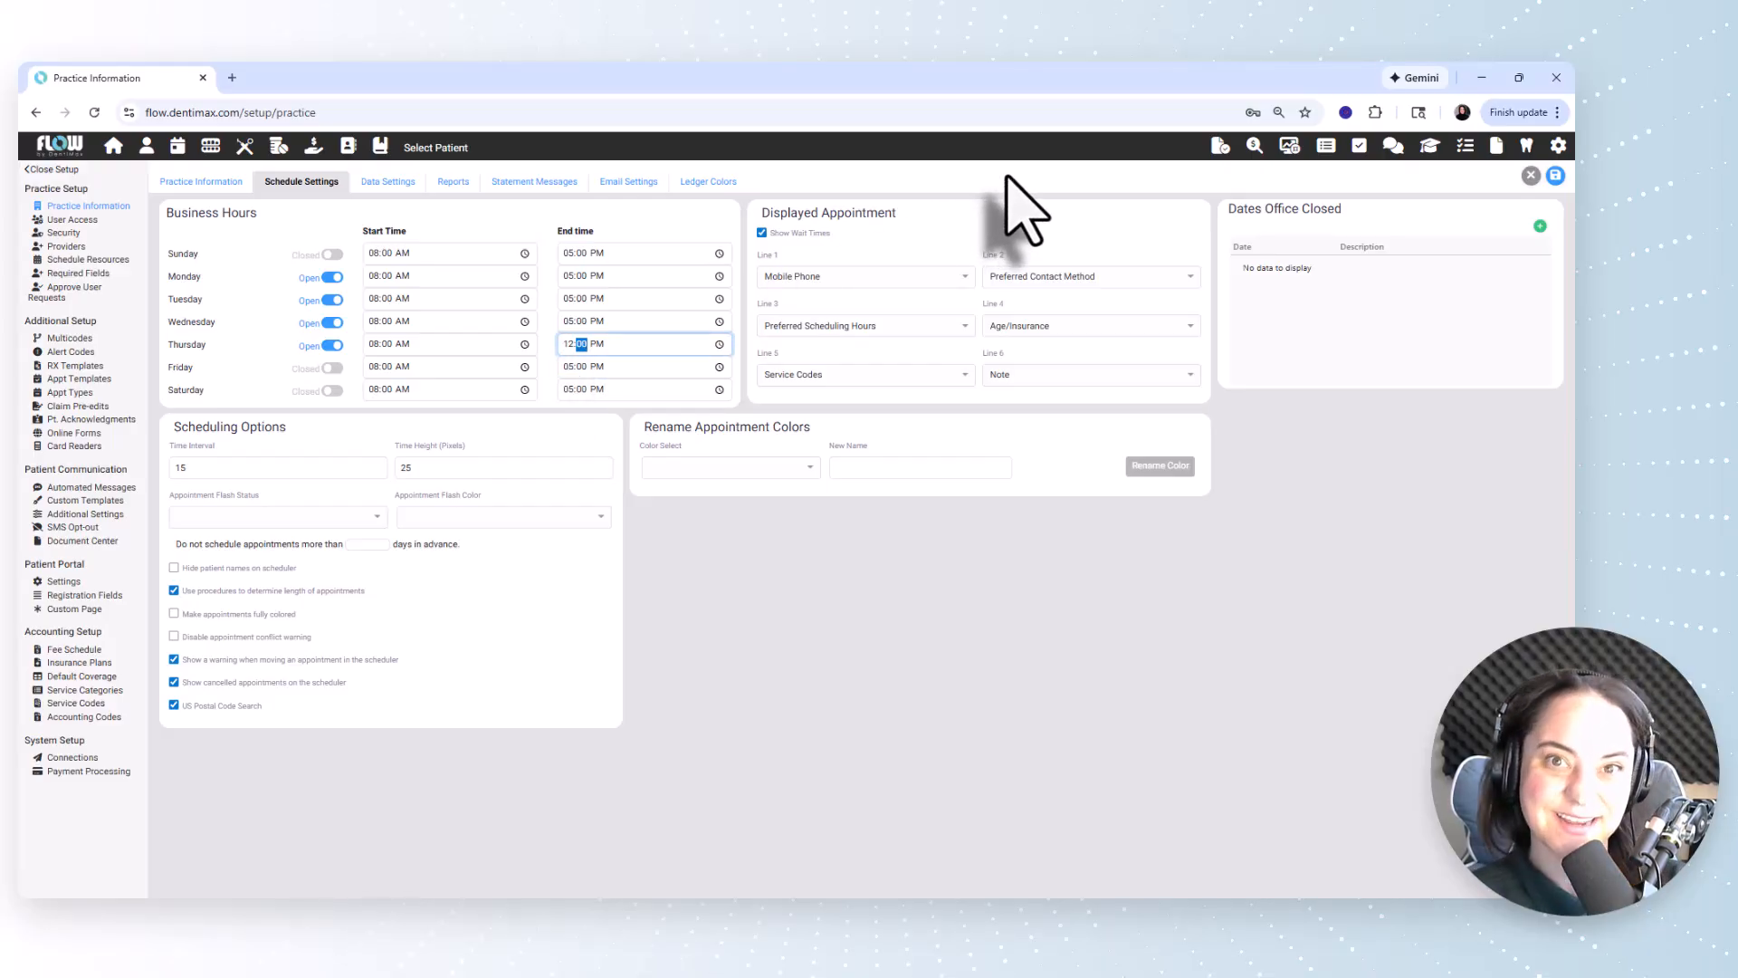
{"action": "key", "text": "Tab"}
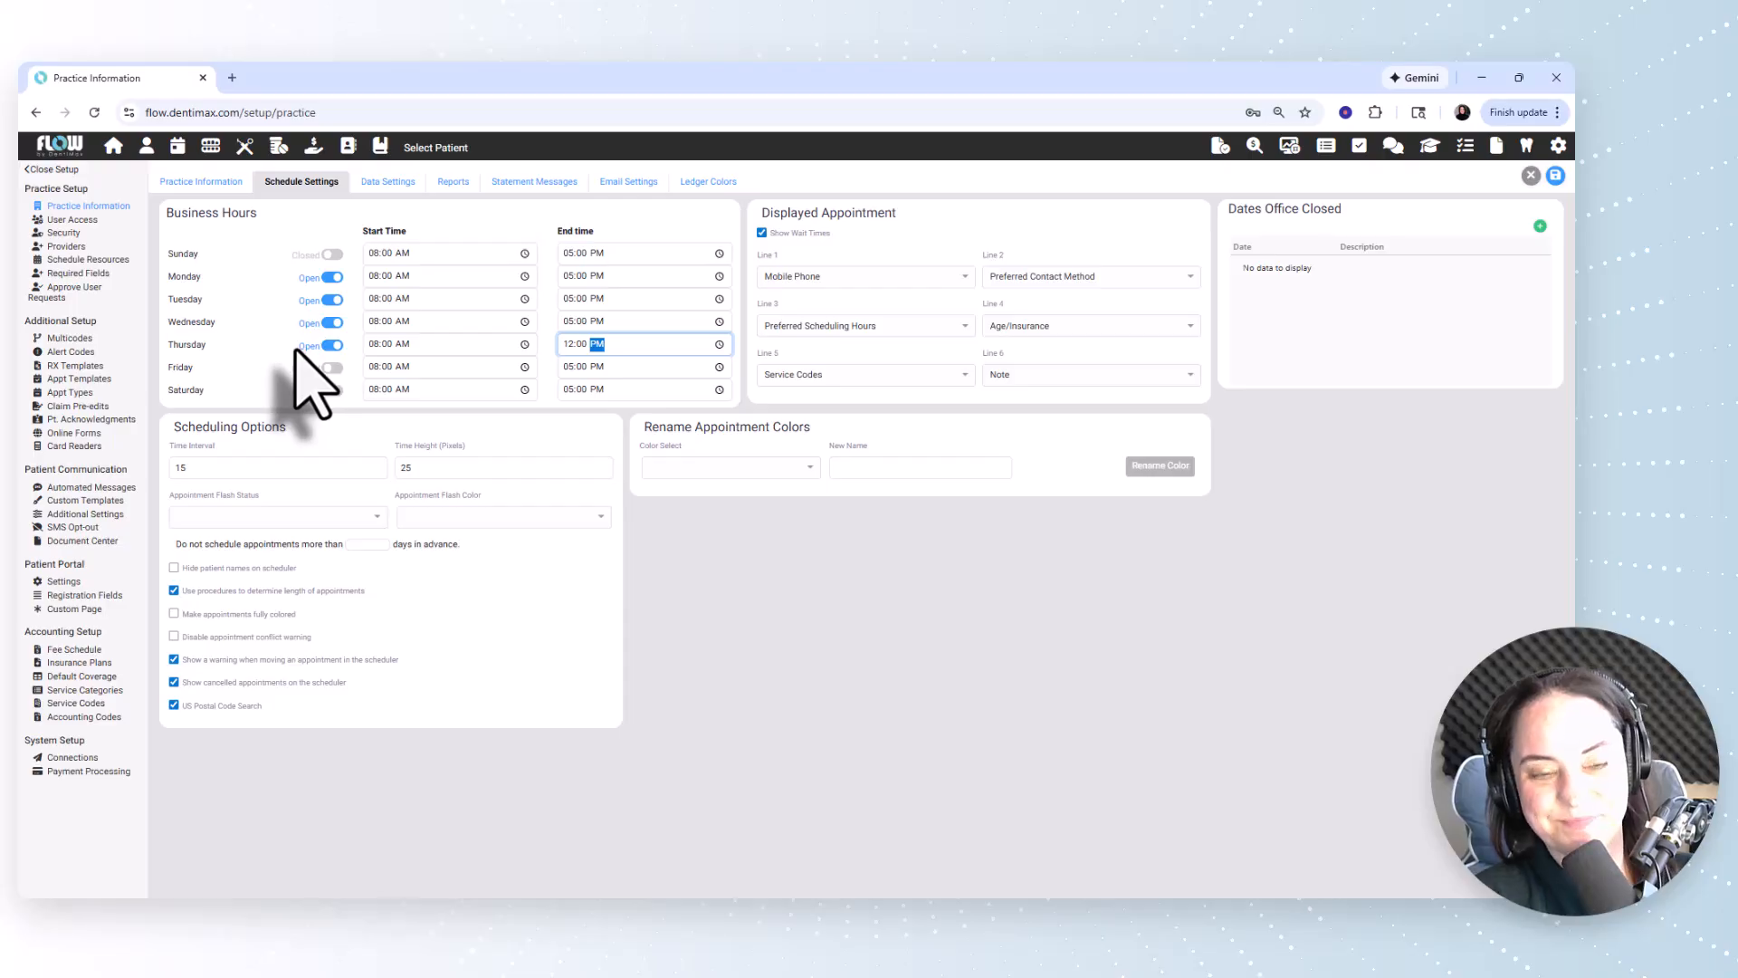
Set the scheduler's time interval to 10 in the scheduling options.
{"action": "left_click", "coordinate": [212, 467]}
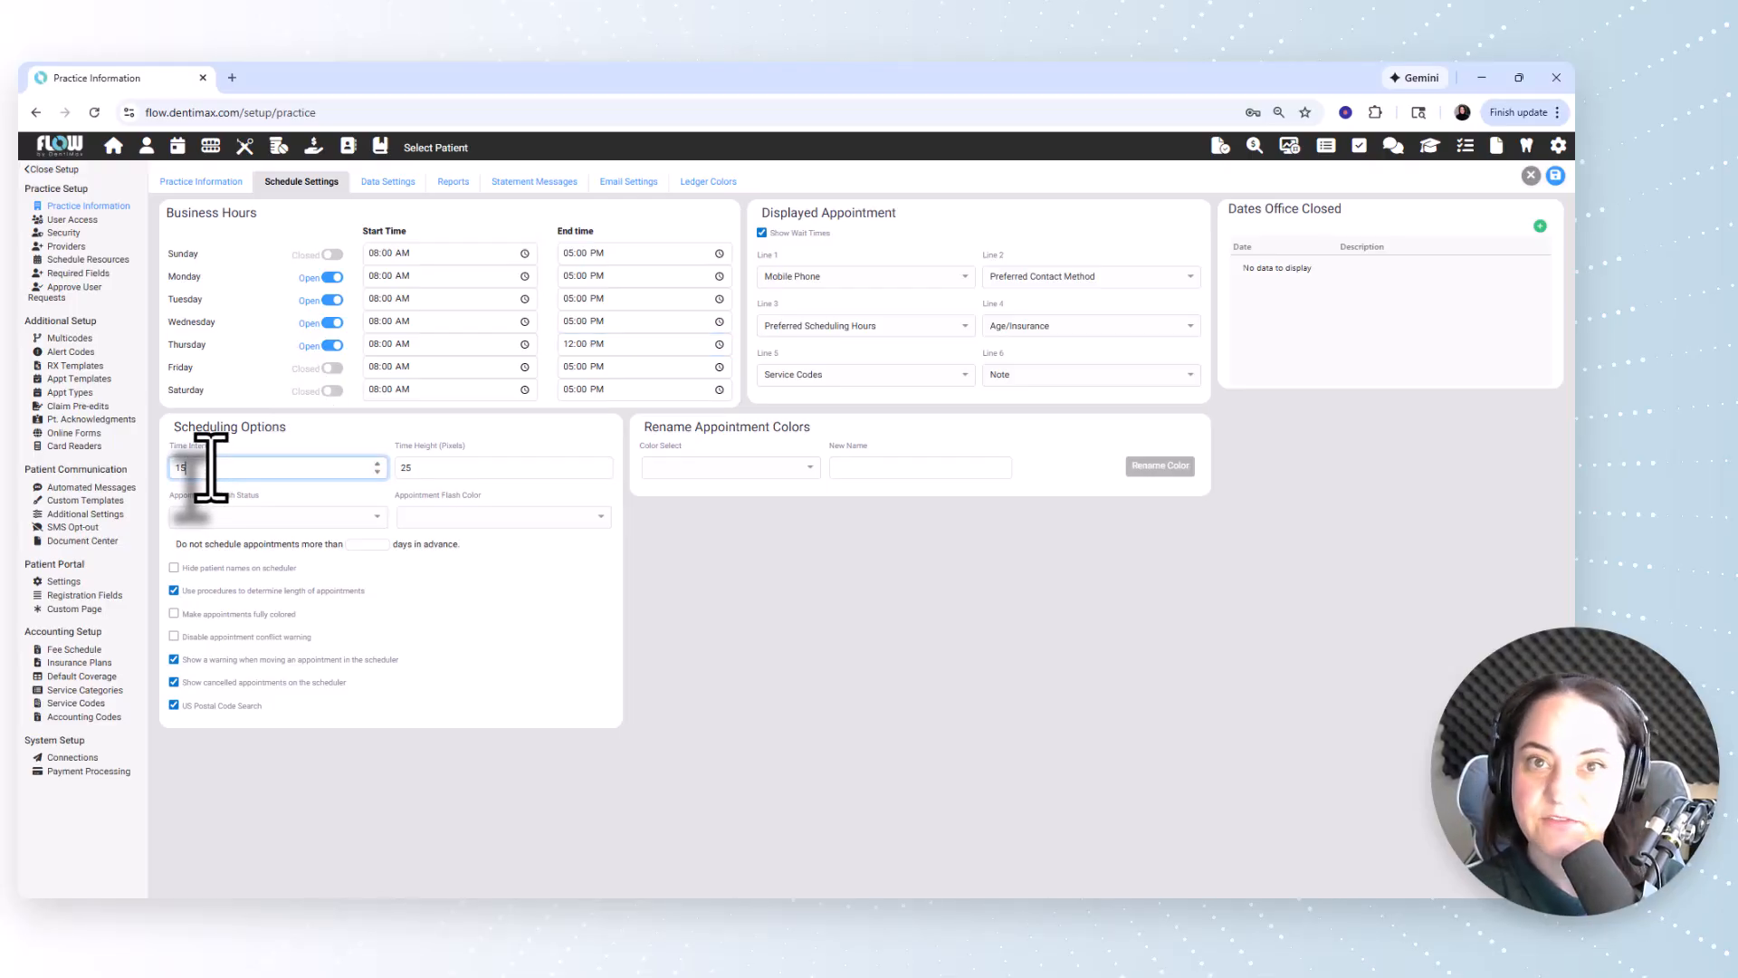
{"action": "key", "text": "BackSpace"}
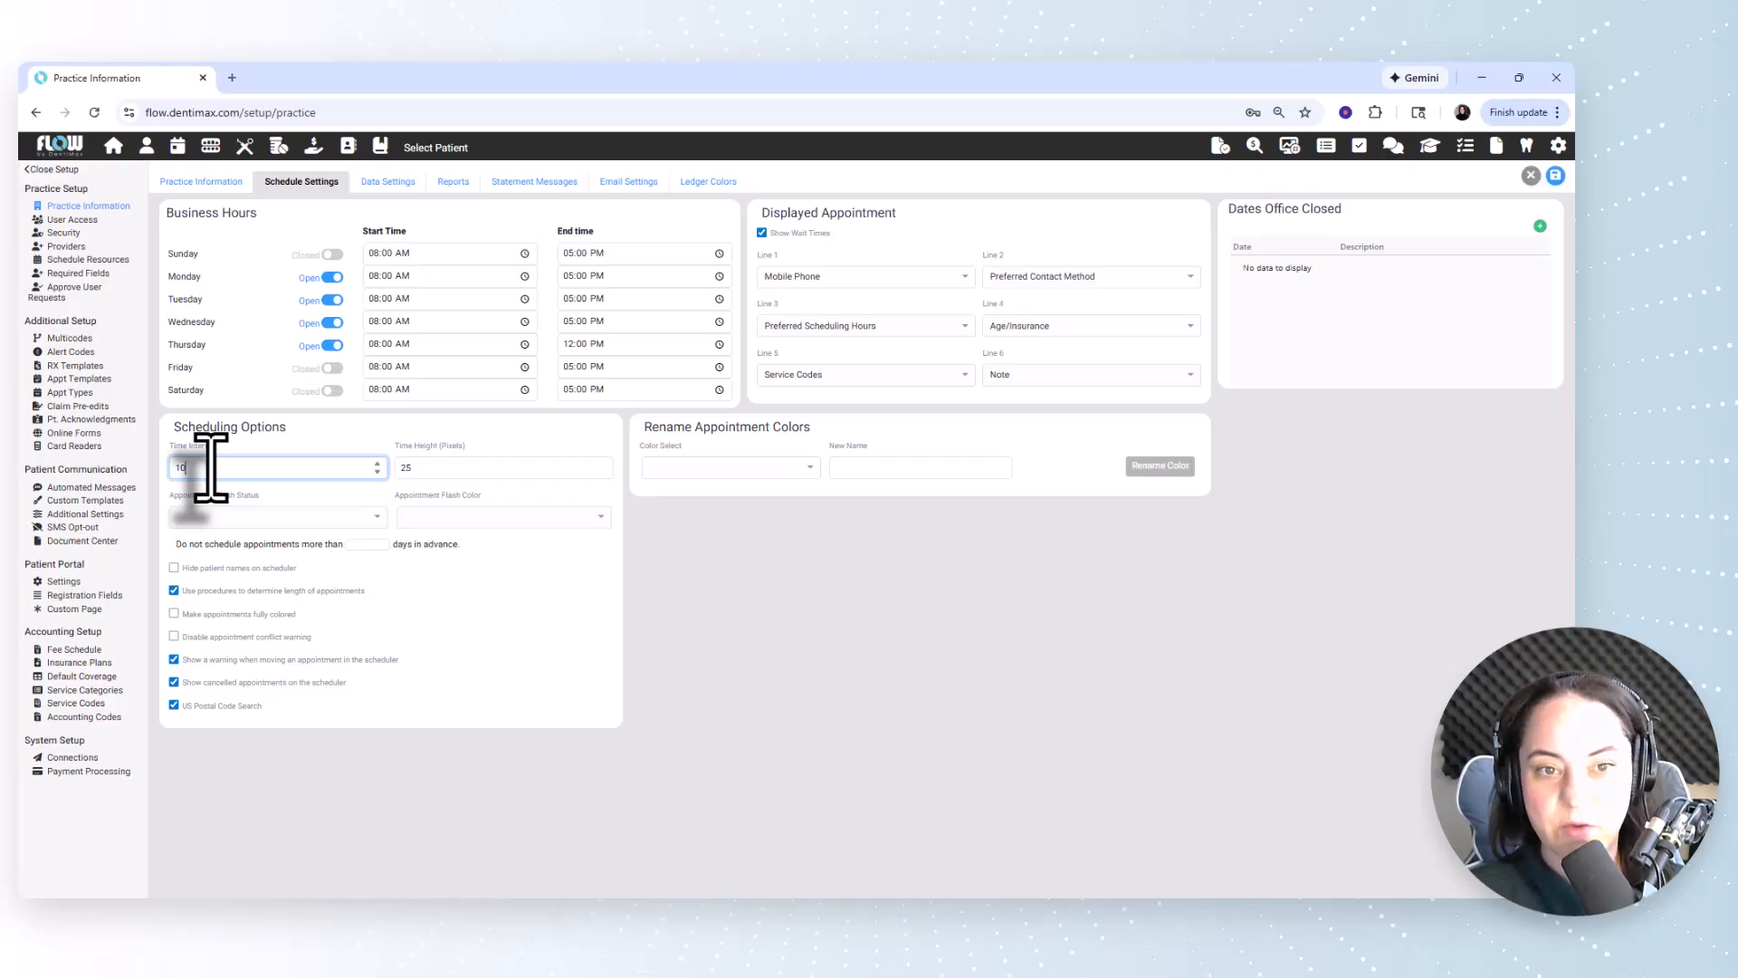
{"action": "key", "text": "Tab"}
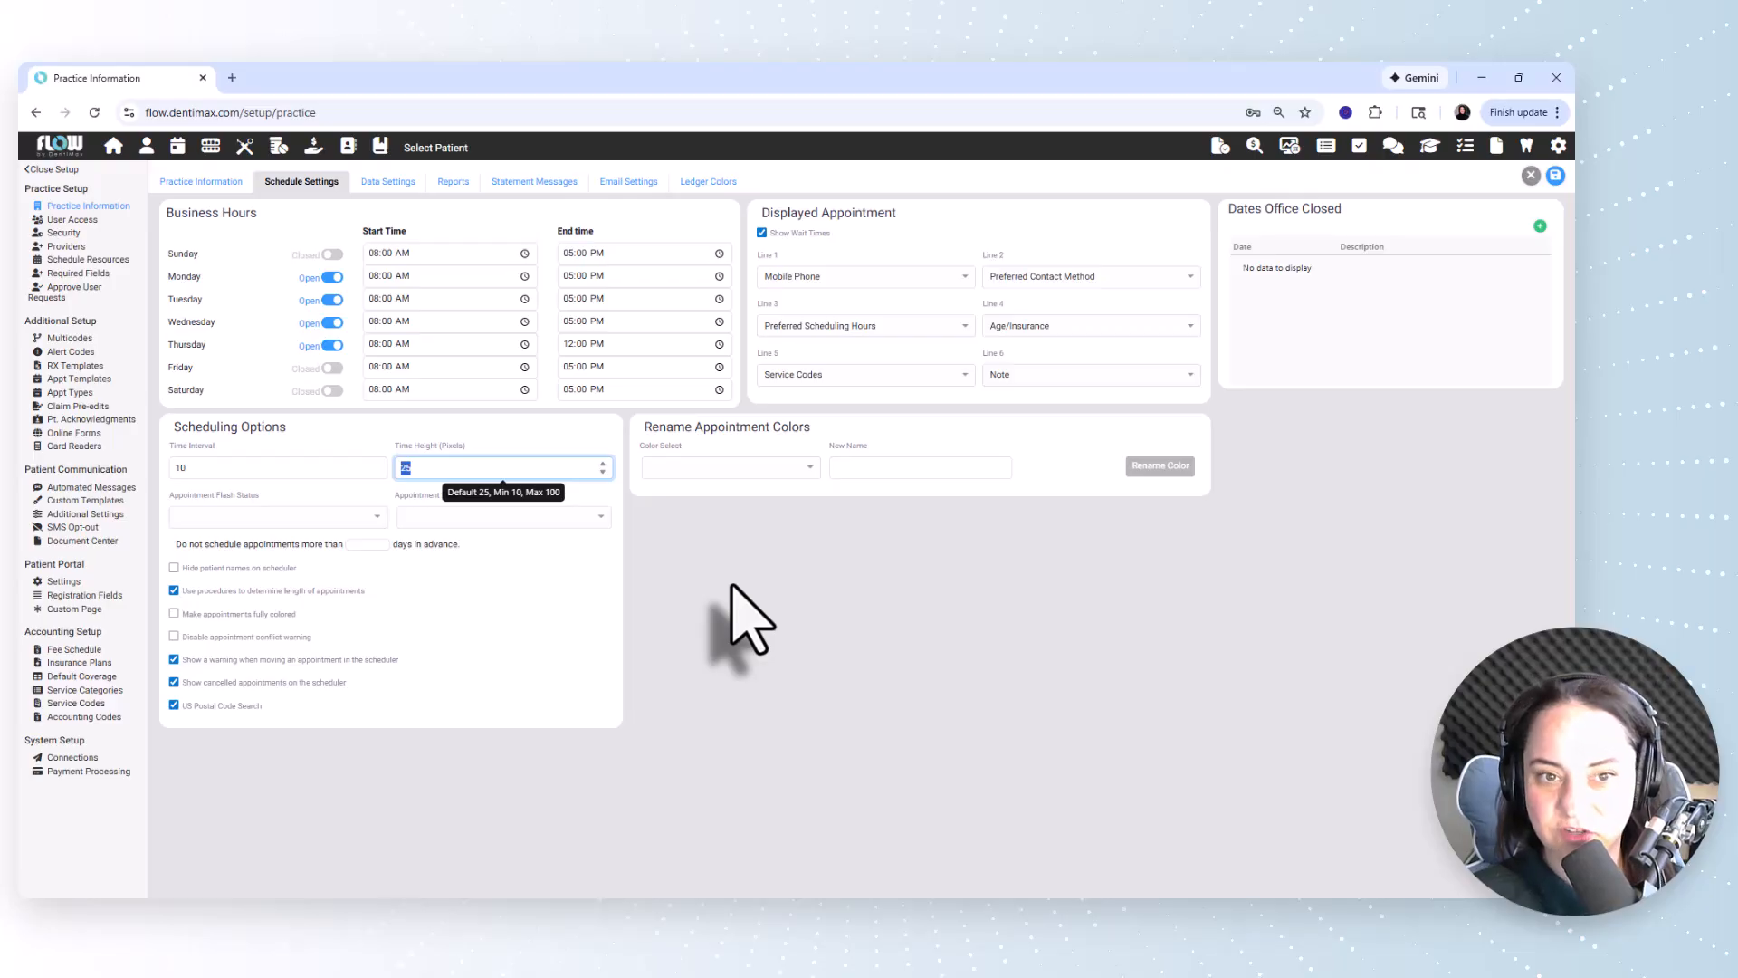
Make appointments with the Late status flash in the Sunburst color.
{"action": "left_click", "coordinate": [323, 515]}
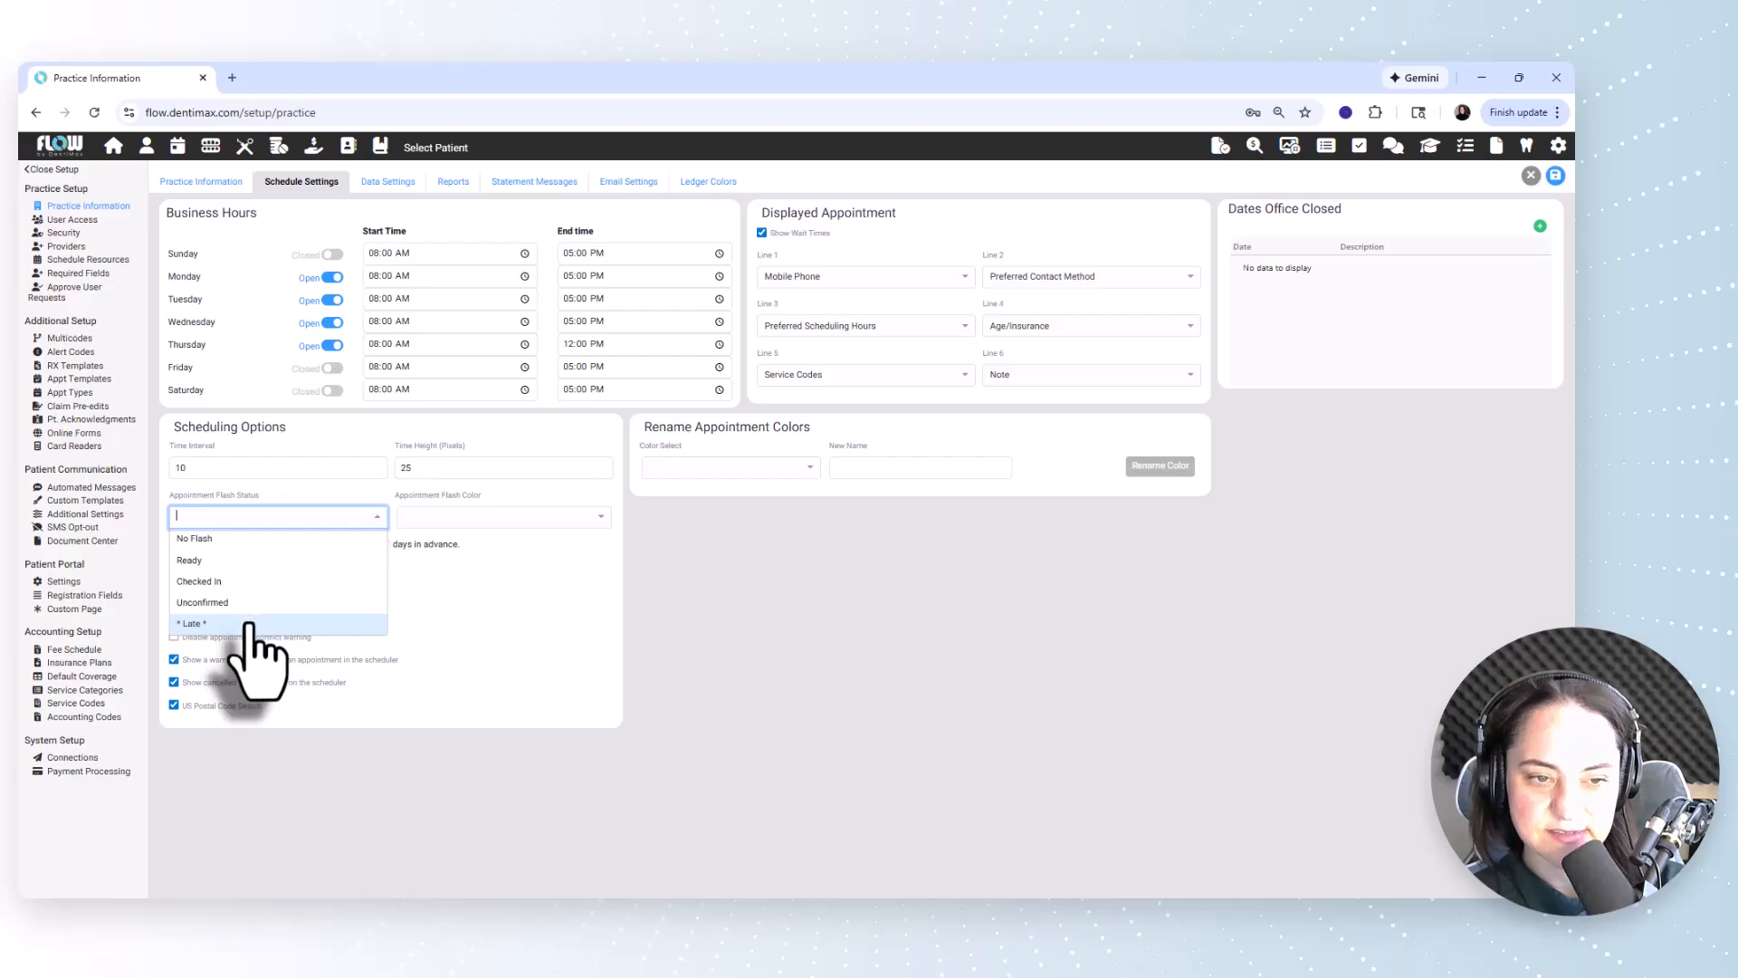
{"action": "left_click", "coordinate": [248, 624]}
{"action": "left_click", "coordinate": [496, 518]}
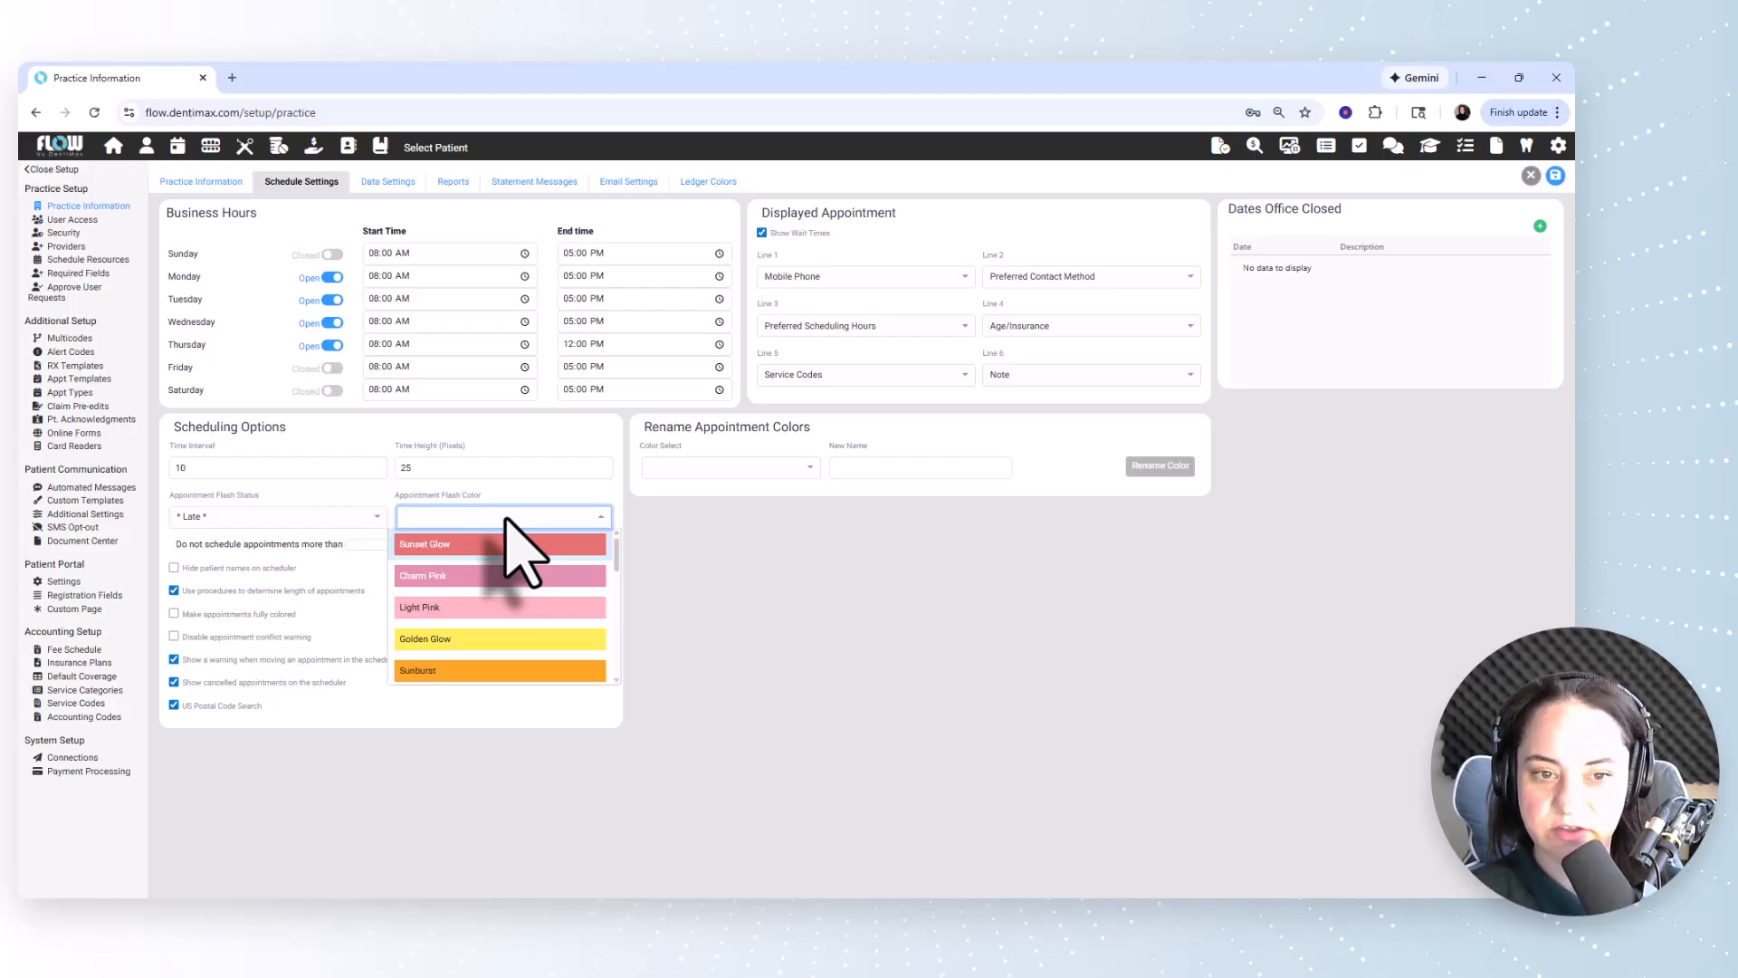
{"action": "left_click", "coordinate": [477, 670]}
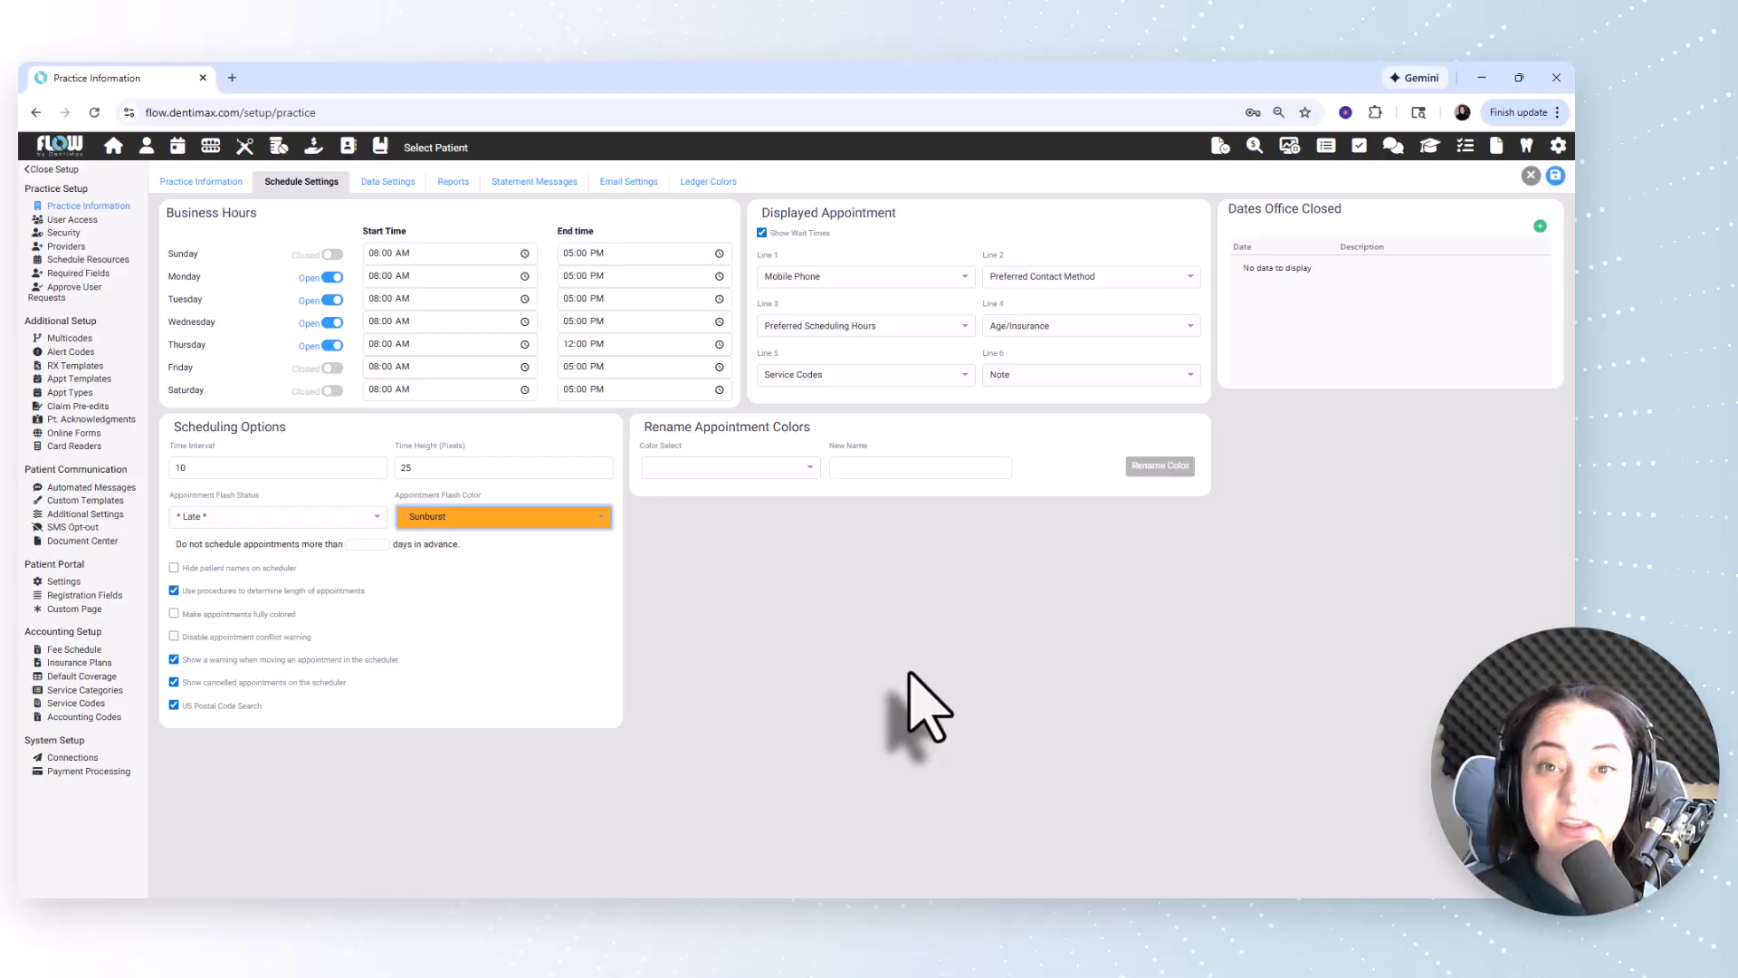
Limit appointment scheduling to 390 days in advance and turn on hiding patient names on the scheduler.
{"action": "left_click", "coordinate": [359, 544]}
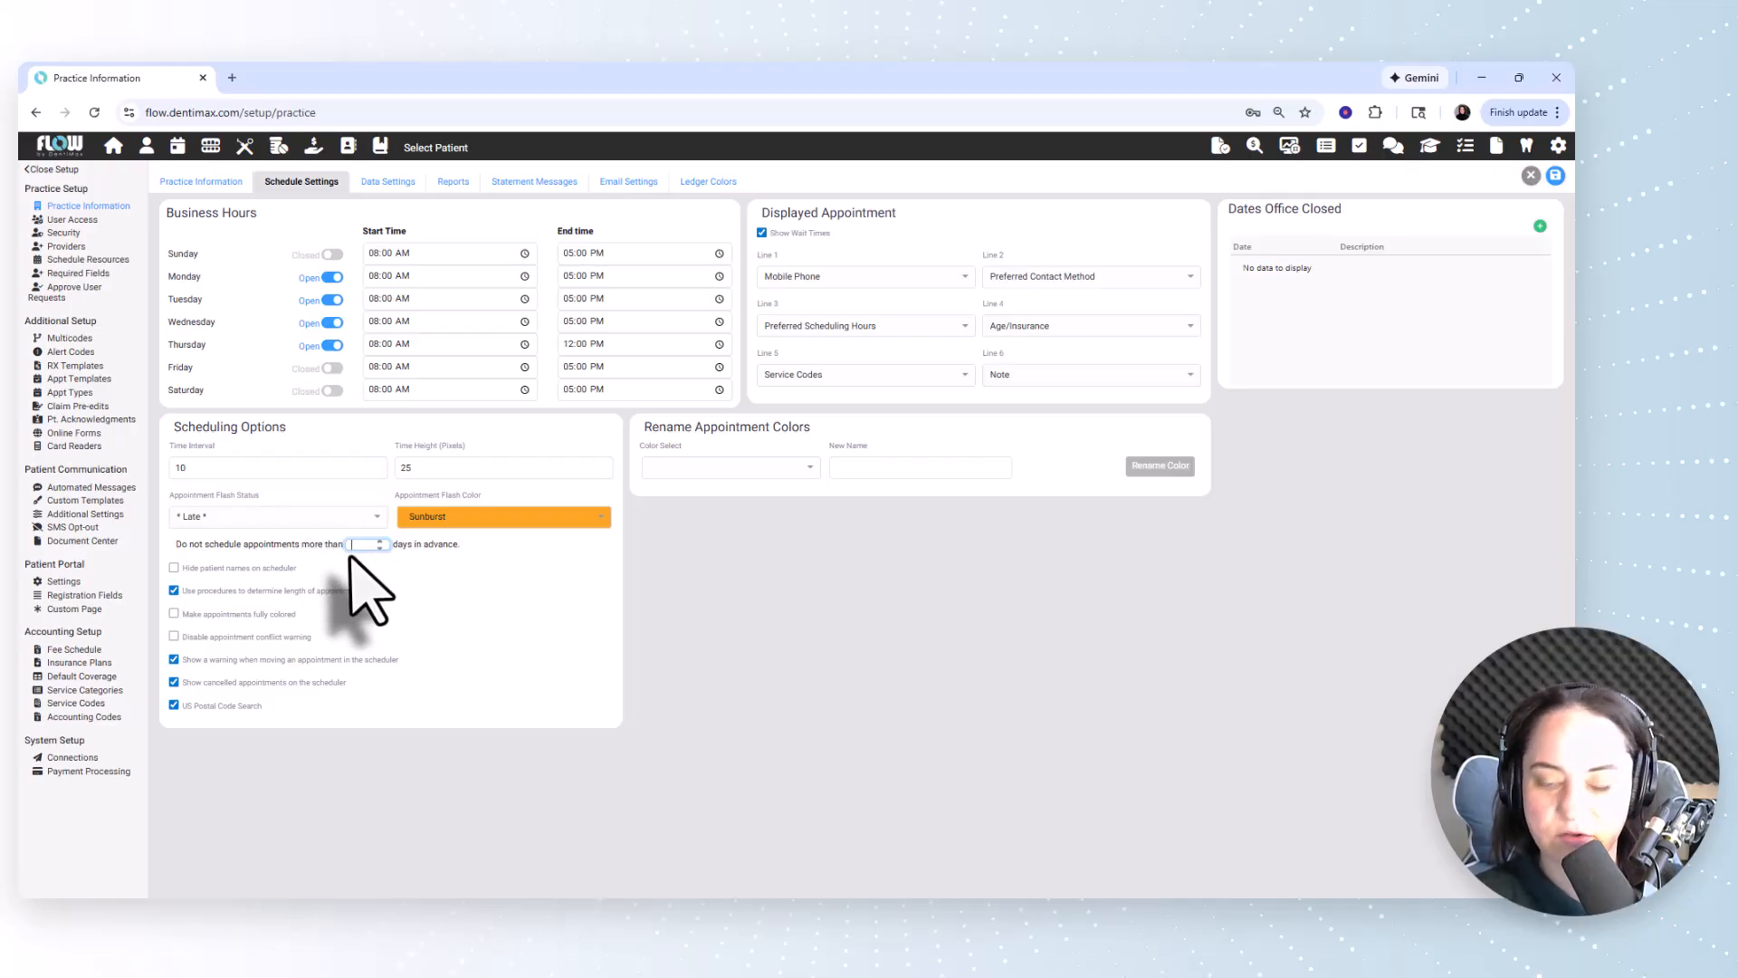
{"action": "type", "text": "390"}
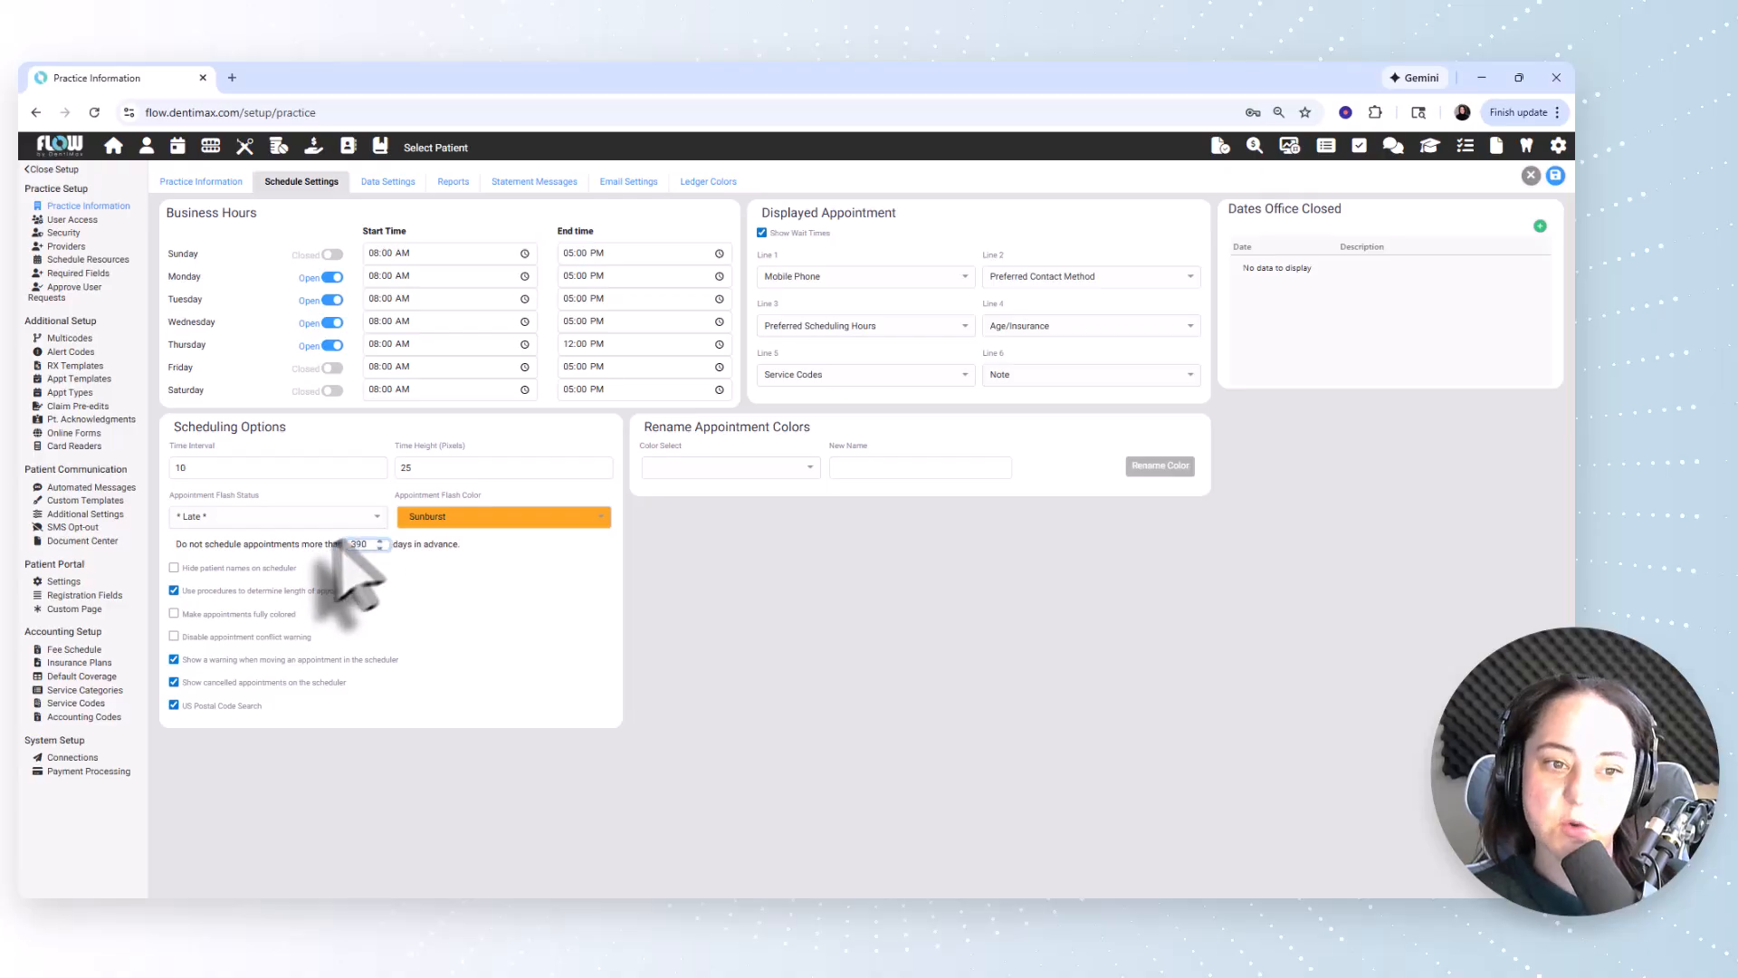
{"action": "left_click", "coordinate": [227, 568]}
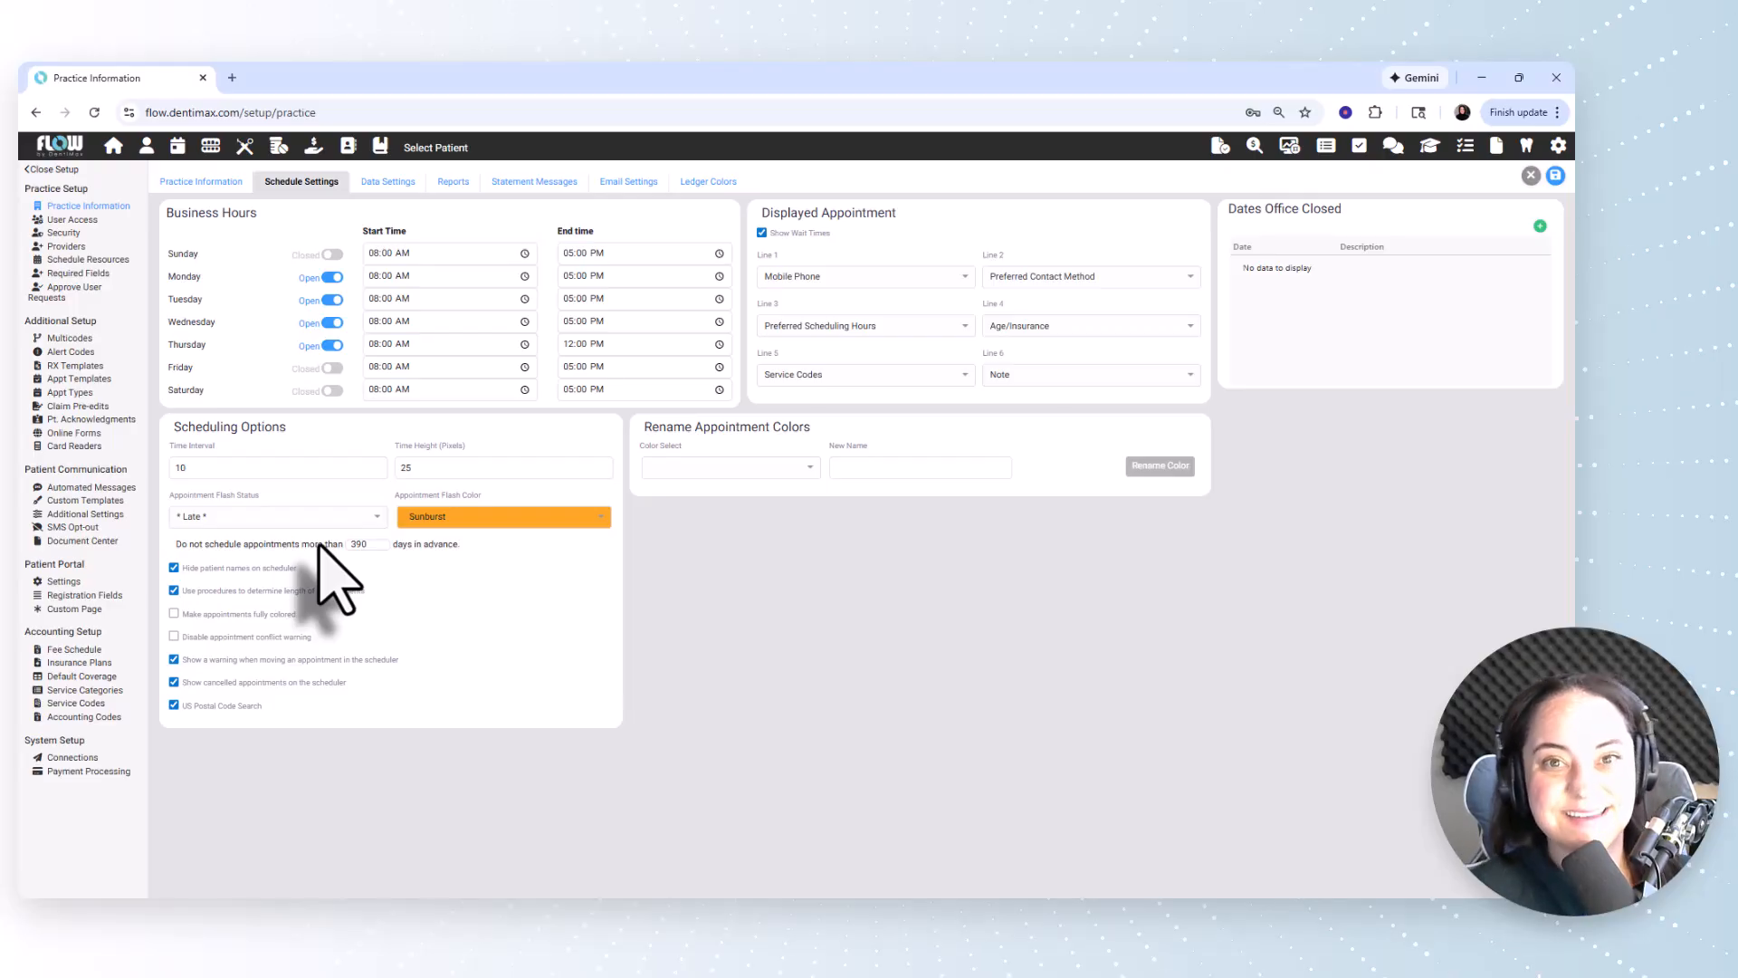
{"action": "left_click", "coordinate": [263, 568]}
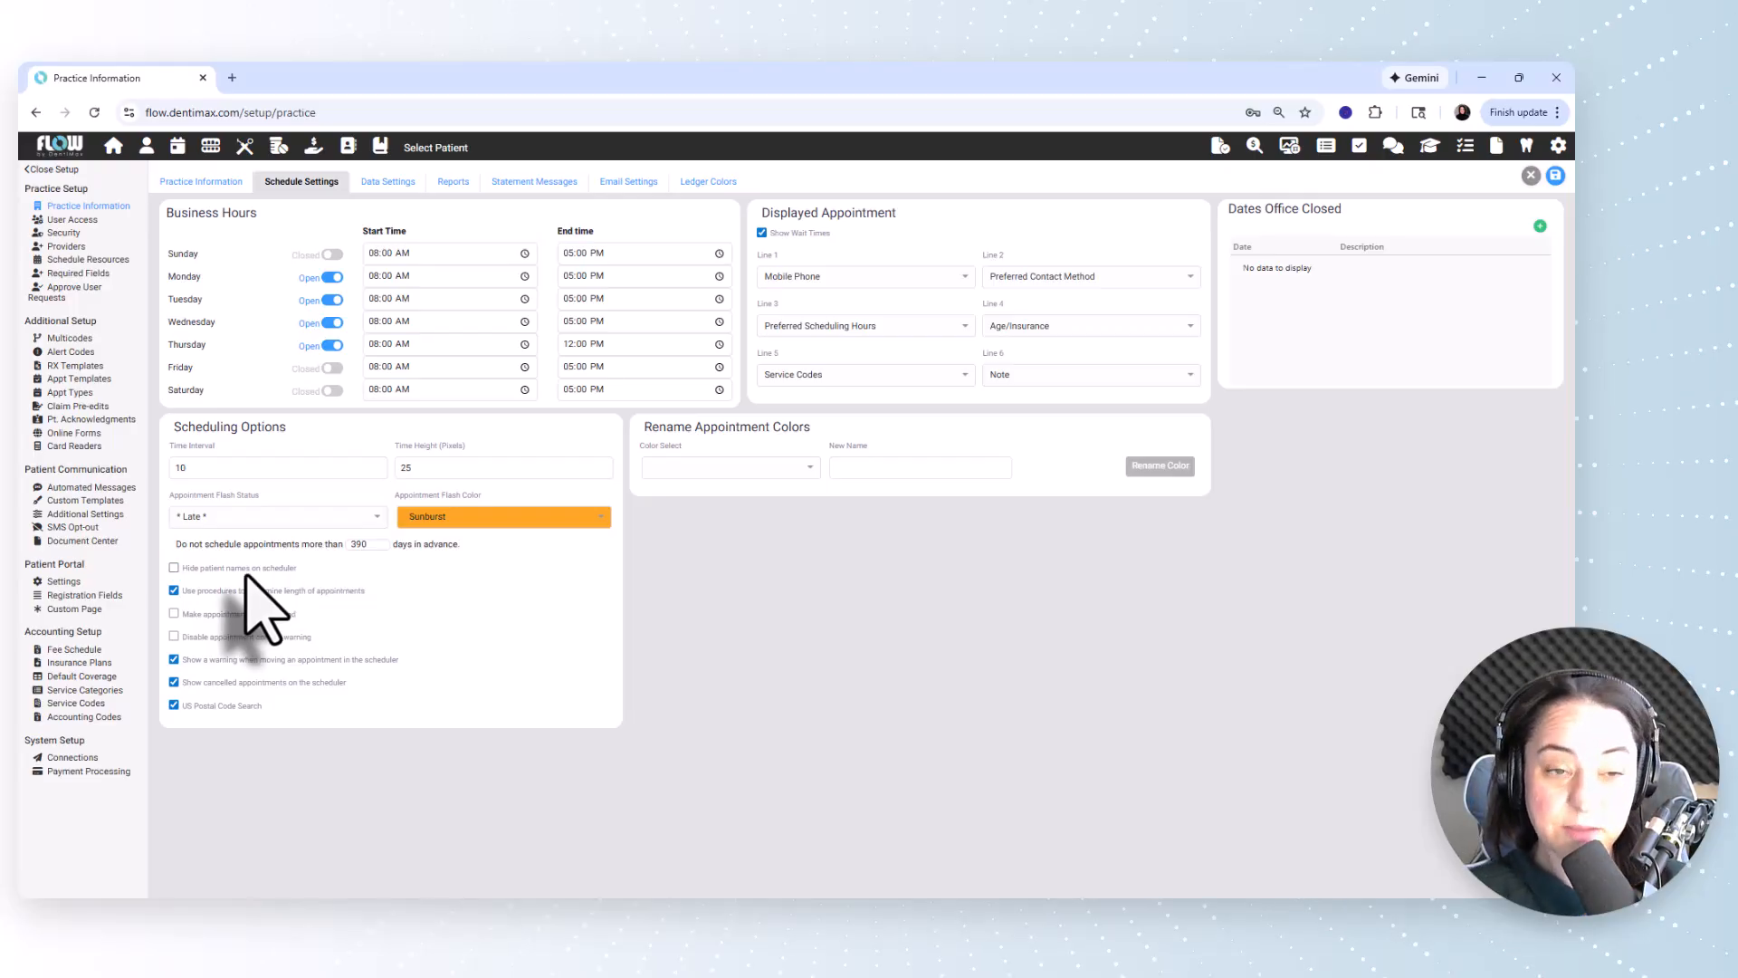
{"action": "left_click", "coordinate": [257, 569]}
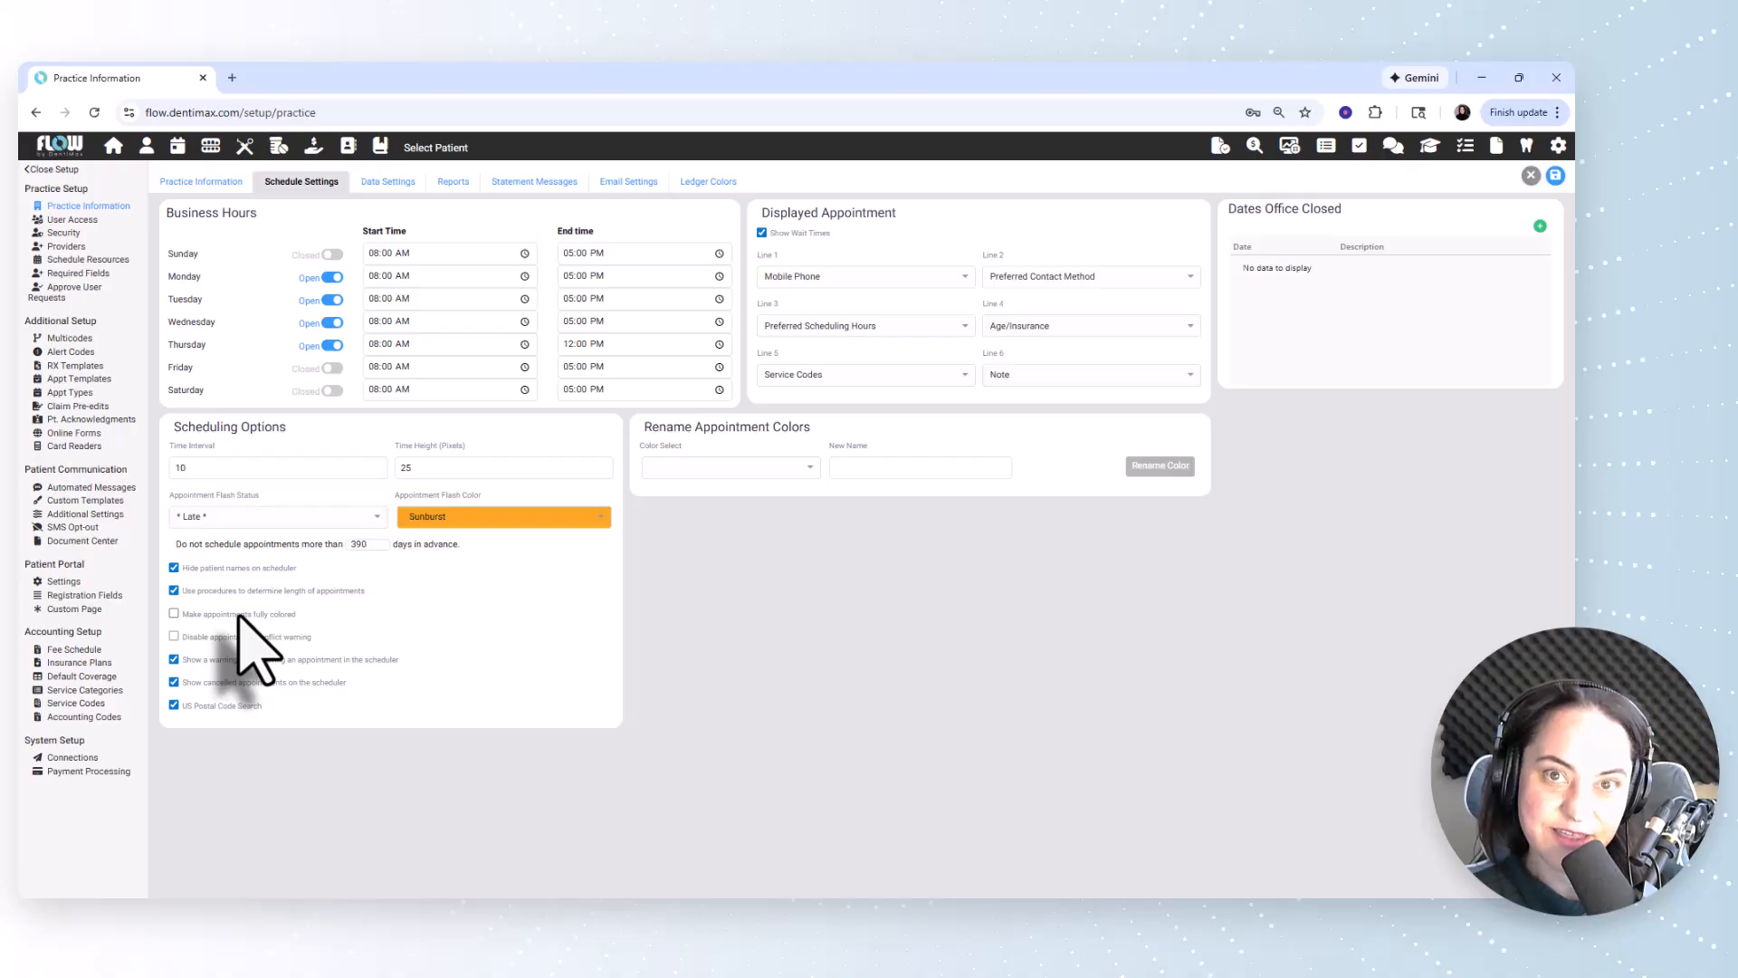
Look through the colors available for the appointment flash color.
{"action": "left_click", "coordinate": [583, 519]}
{"action": "scroll", "coordinate": [570, 598], "scroll_direction": "down", "scroll_amount": 5}
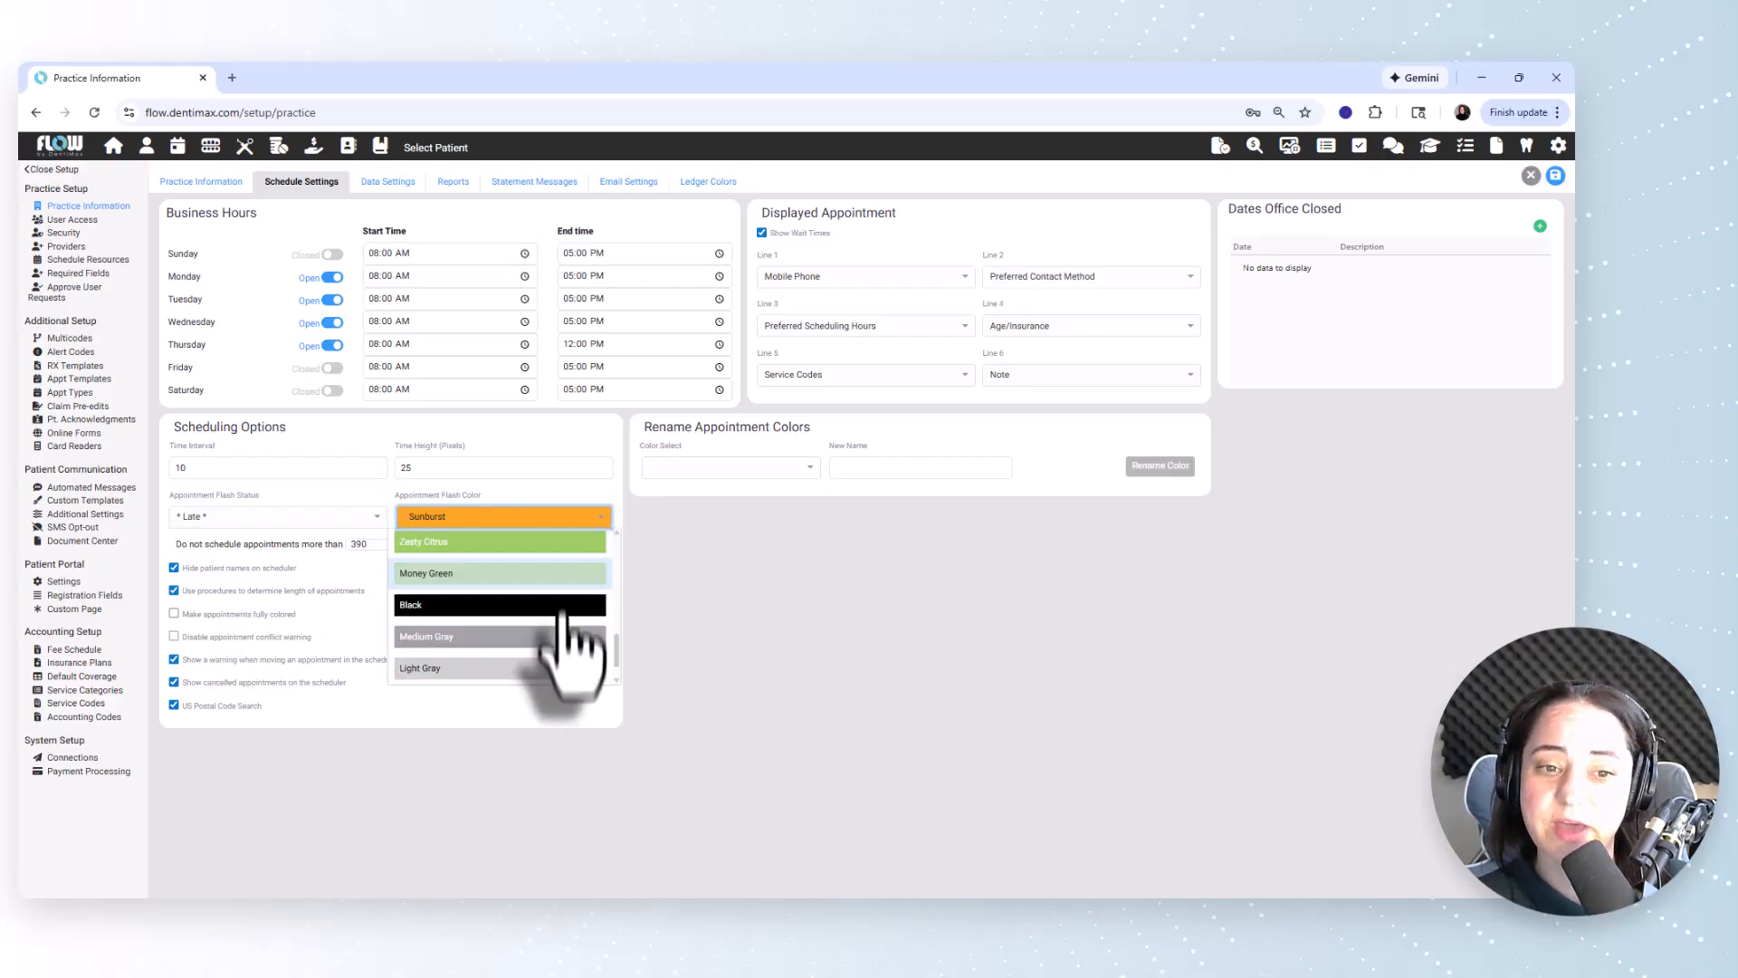
{"action": "scroll", "coordinate": [562, 616], "scroll_direction": "down", "scroll_amount": 1}
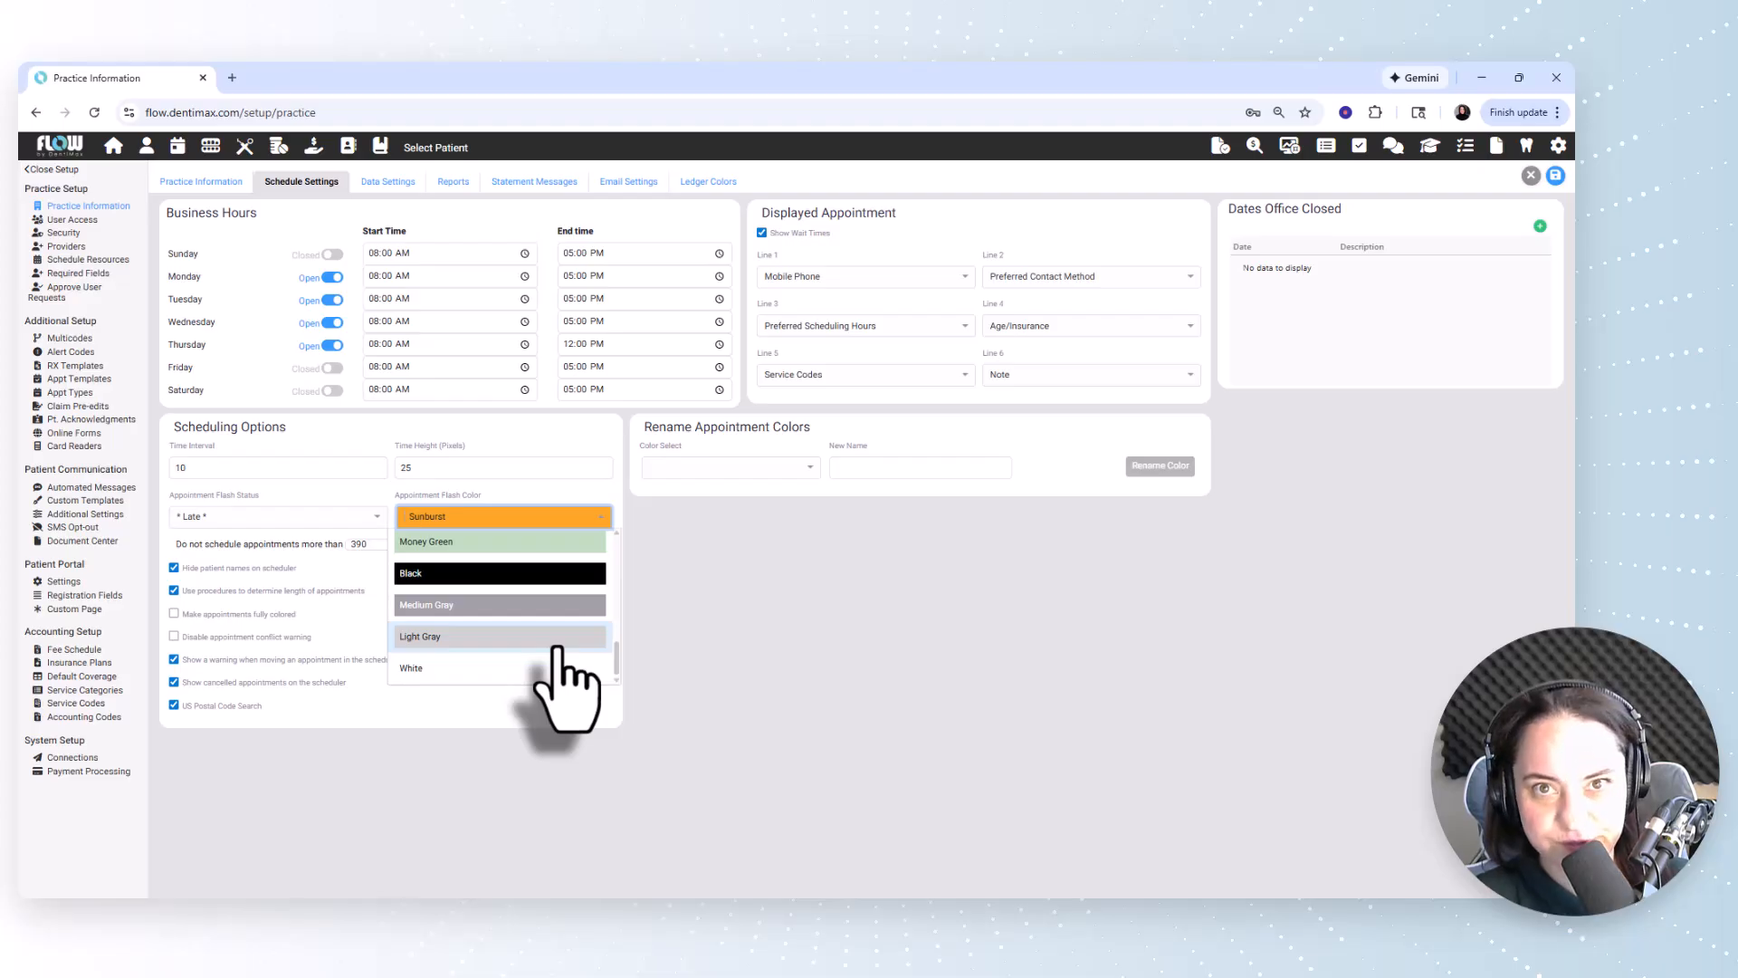
{"action": "scroll", "coordinate": [563, 674], "scroll_direction": "up", "scroll_amount": 6}
{"action": "left_click", "coordinate": [737, 557]}
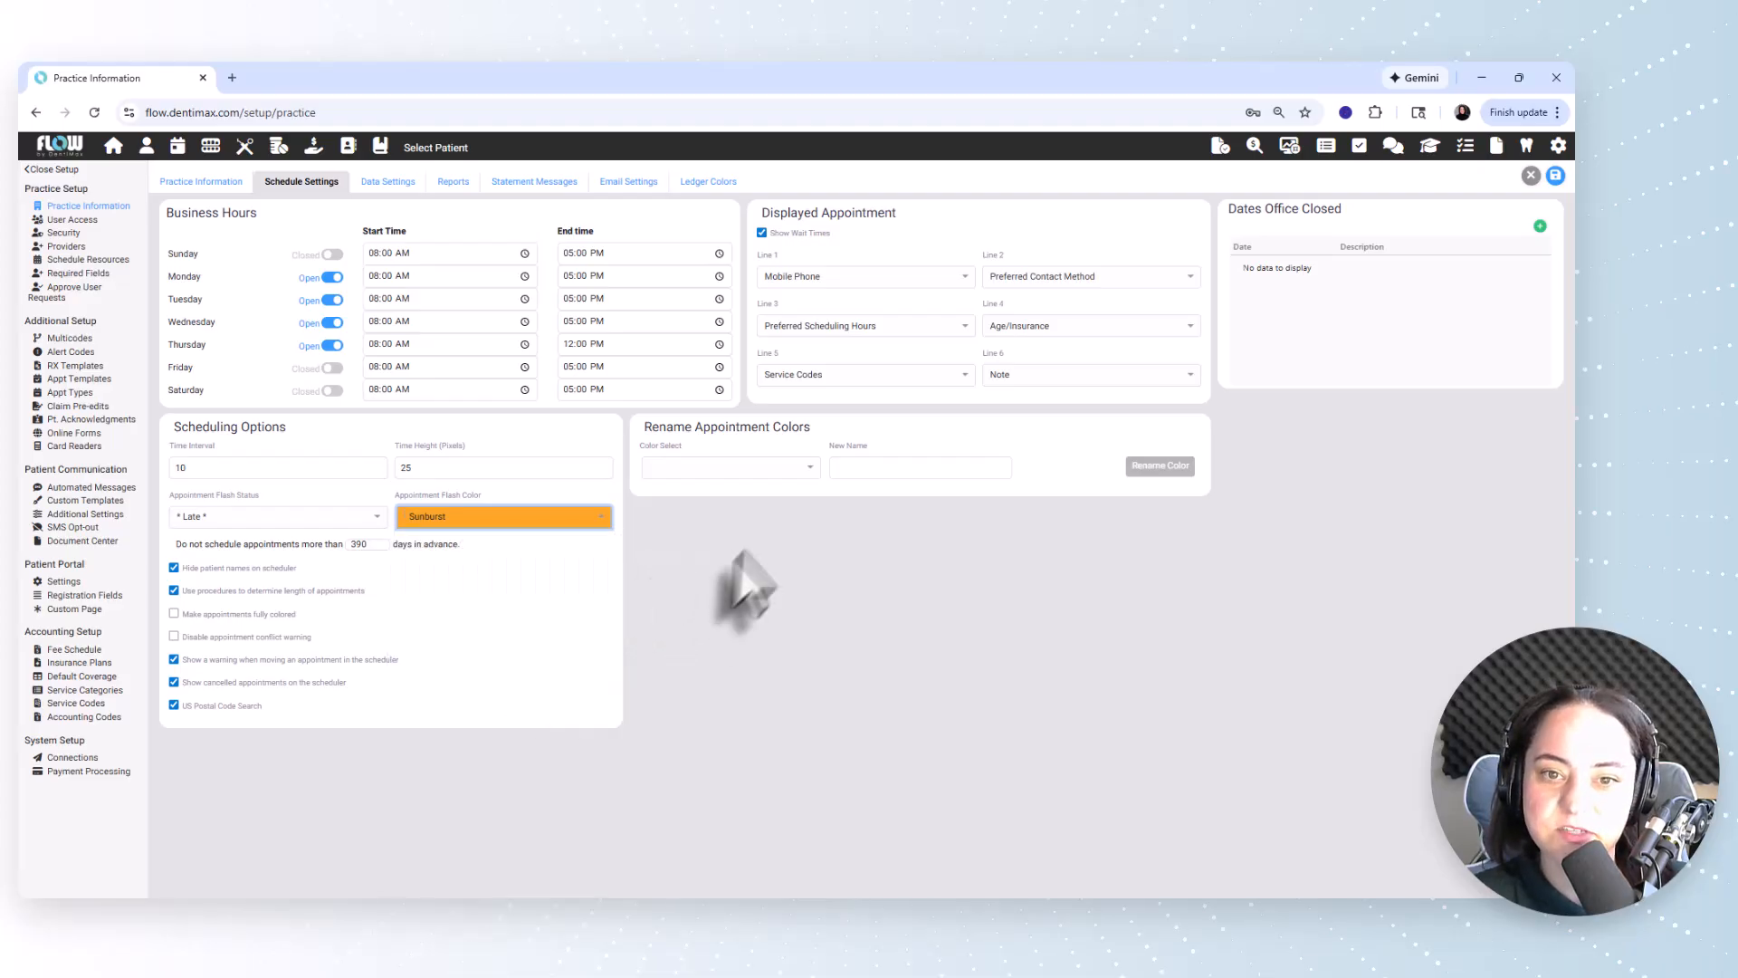
Rename the Golden Glow appointment color to Hygiene.
{"action": "left_click", "coordinate": [769, 468]}
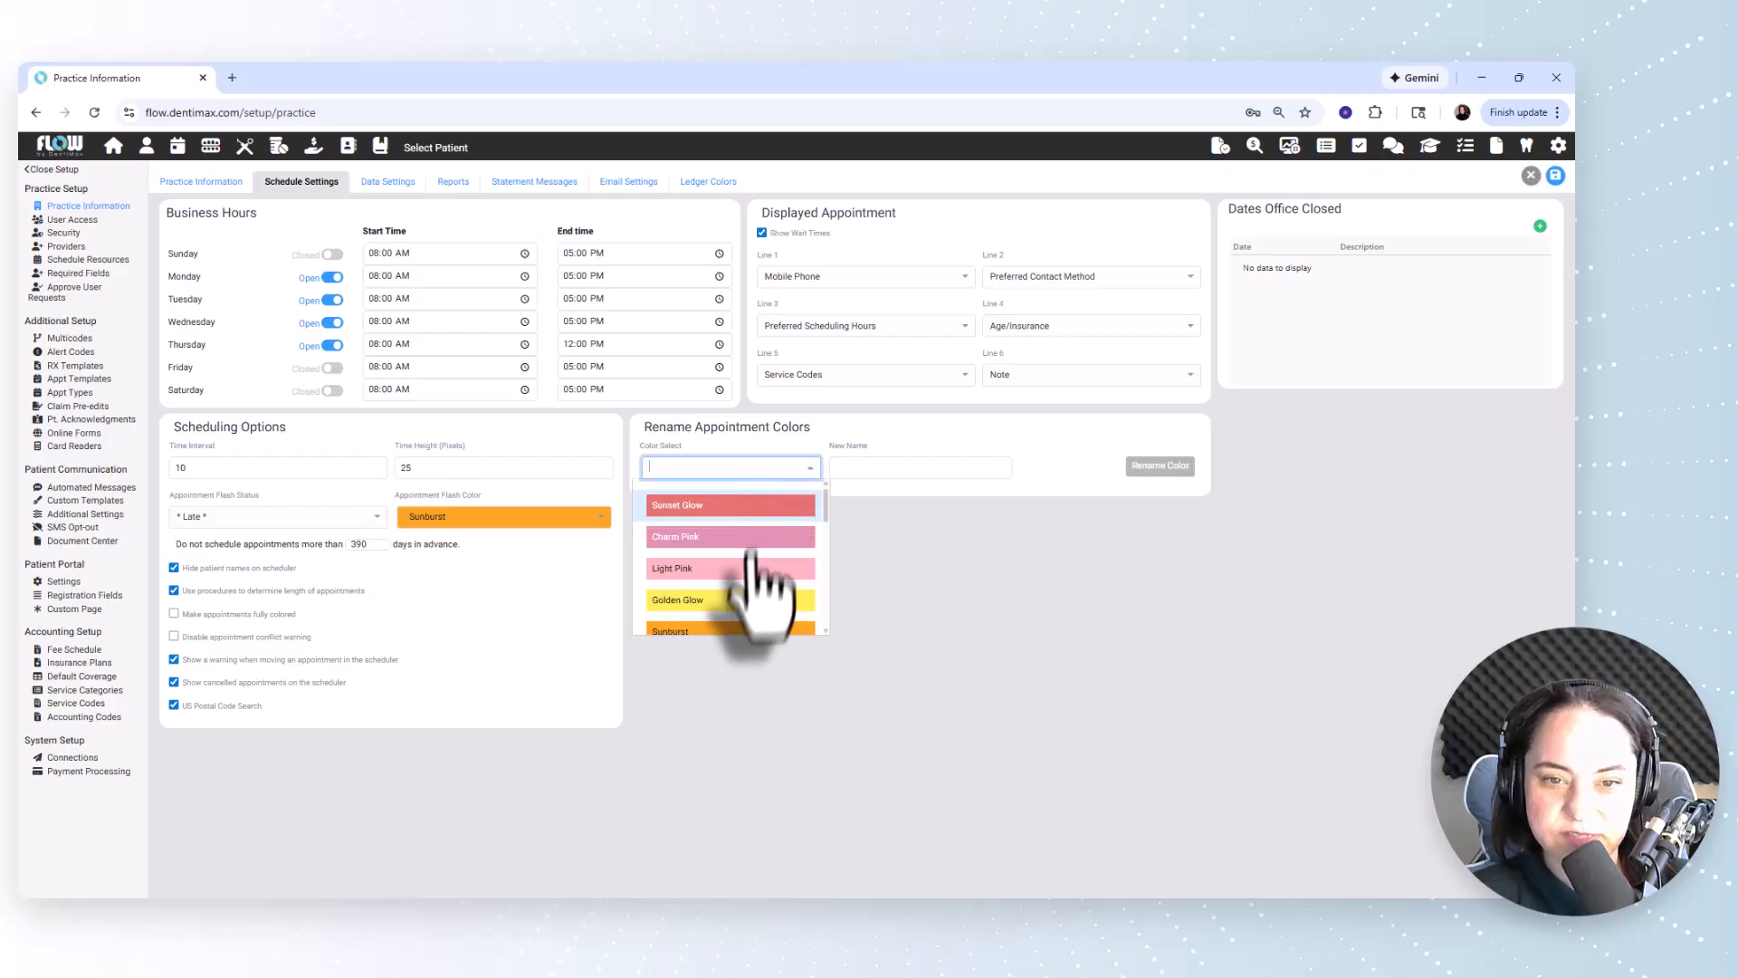
{"action": "left_click", "coordinate": [729, 599]}
{"action": "triple_click", "coordinate": [904, 468]}
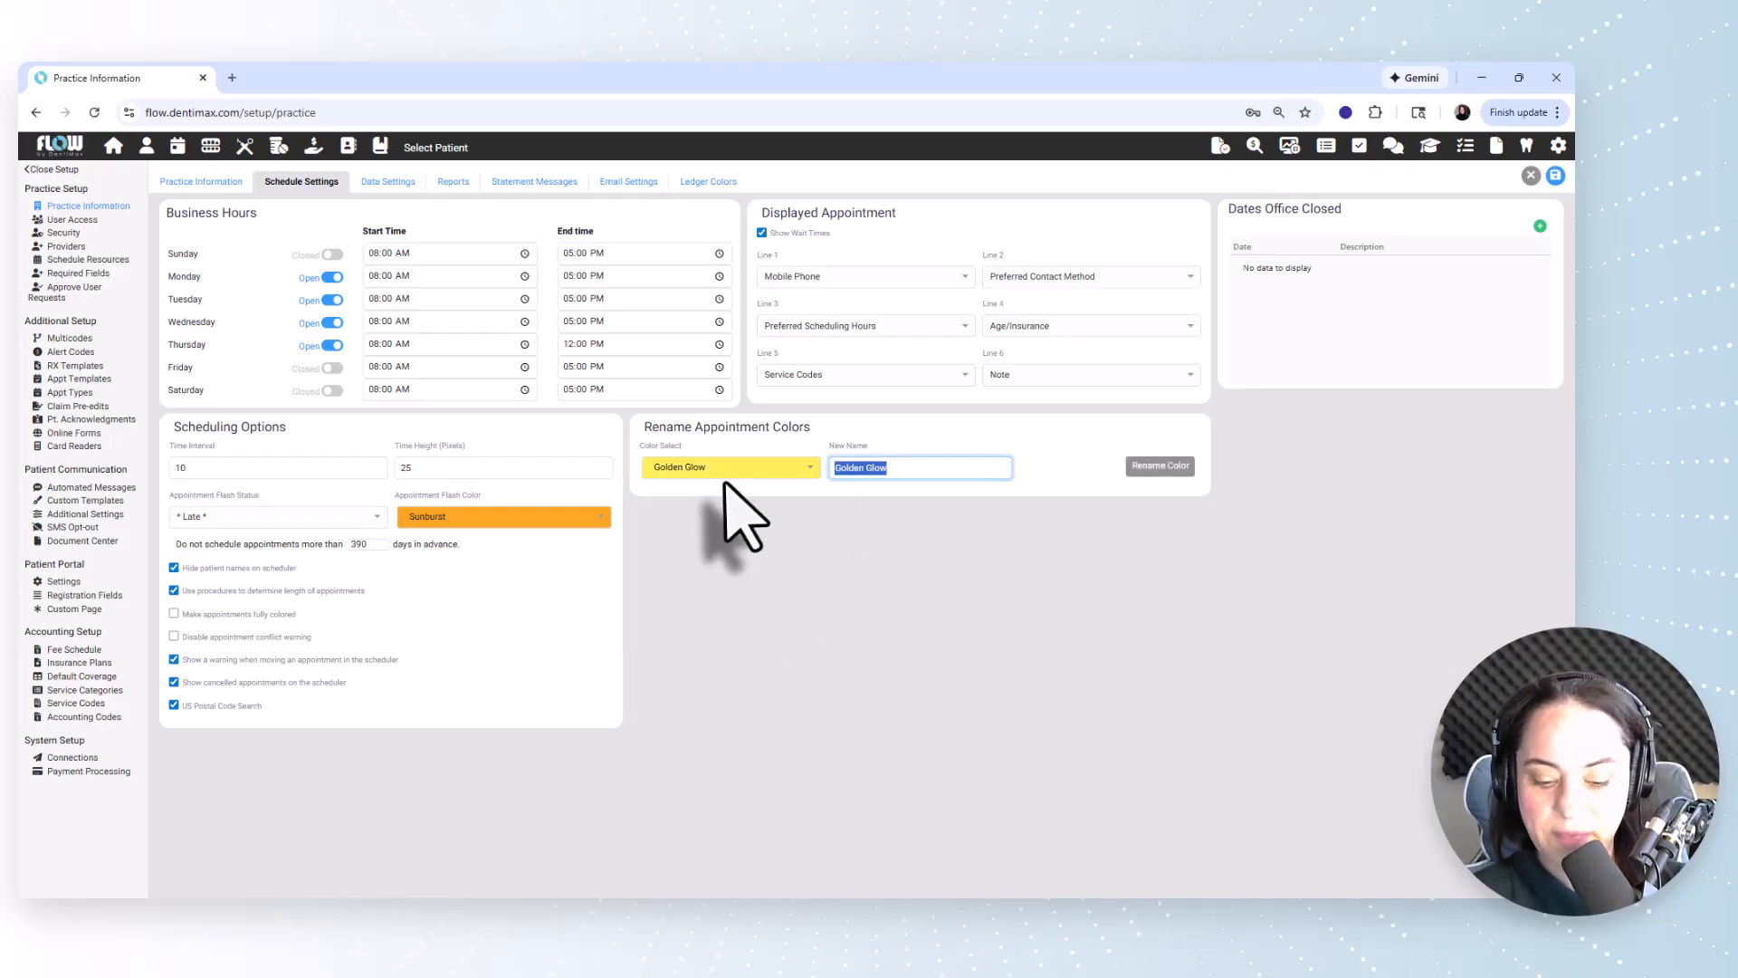
{"action": "type", "text": "Hygiene"}
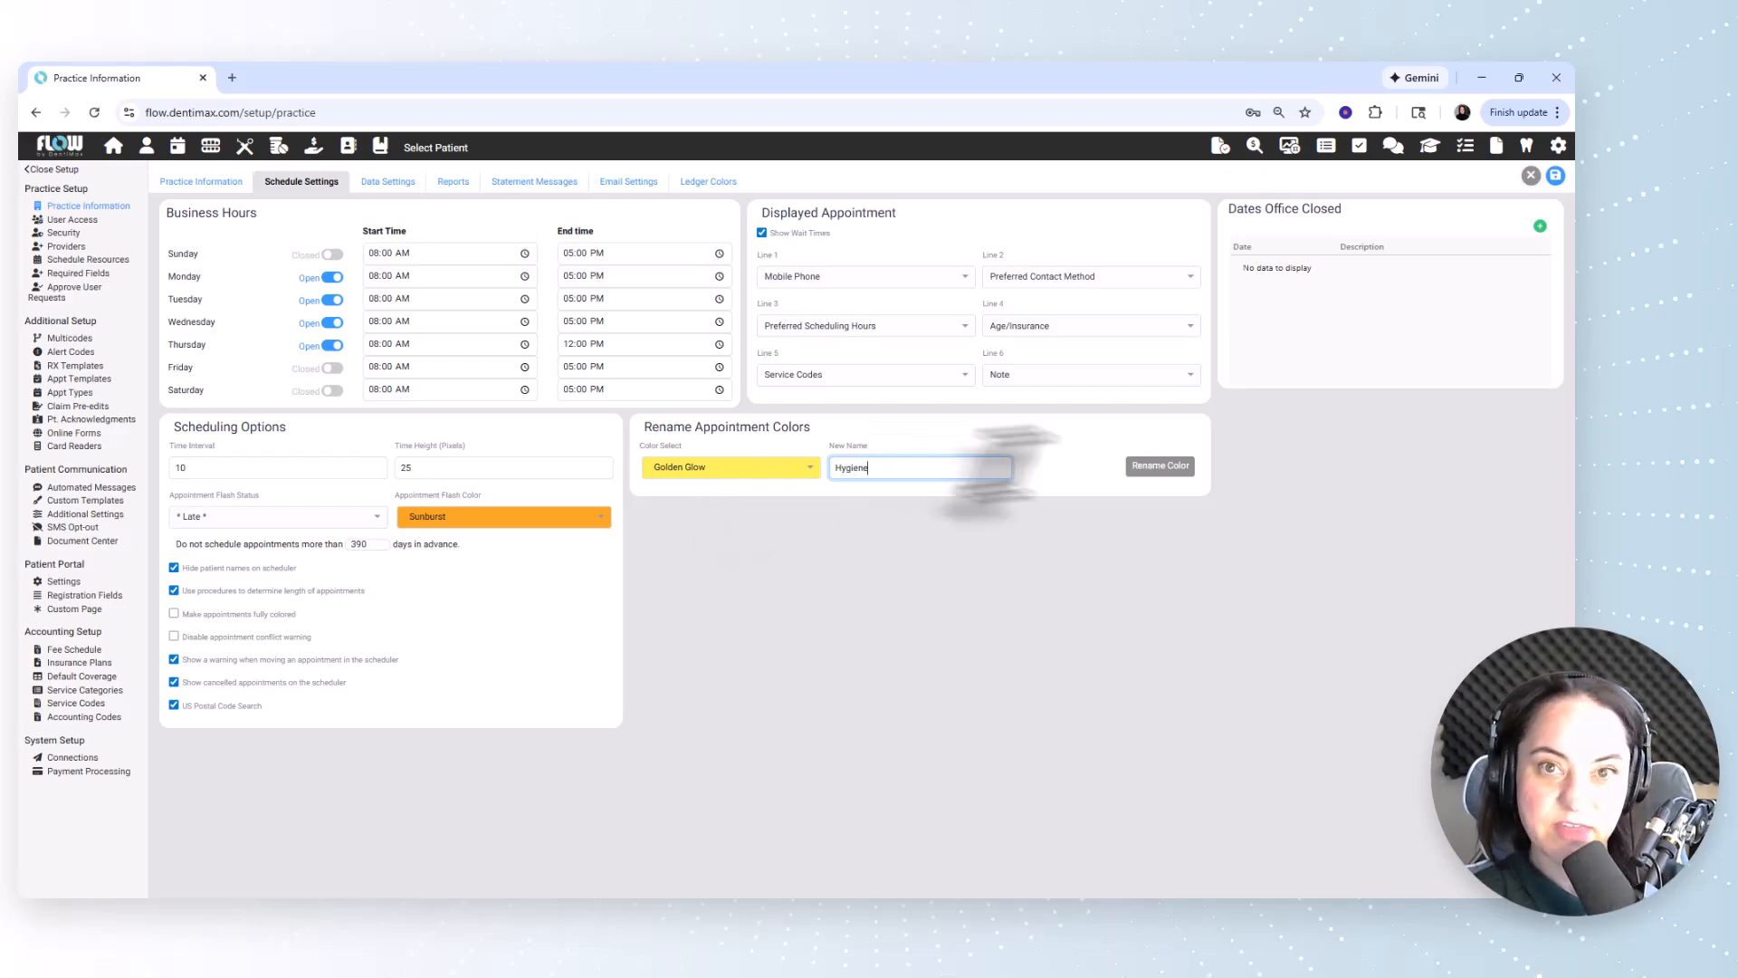
{"action": "left_click", "coordinate": [1165, 467]}
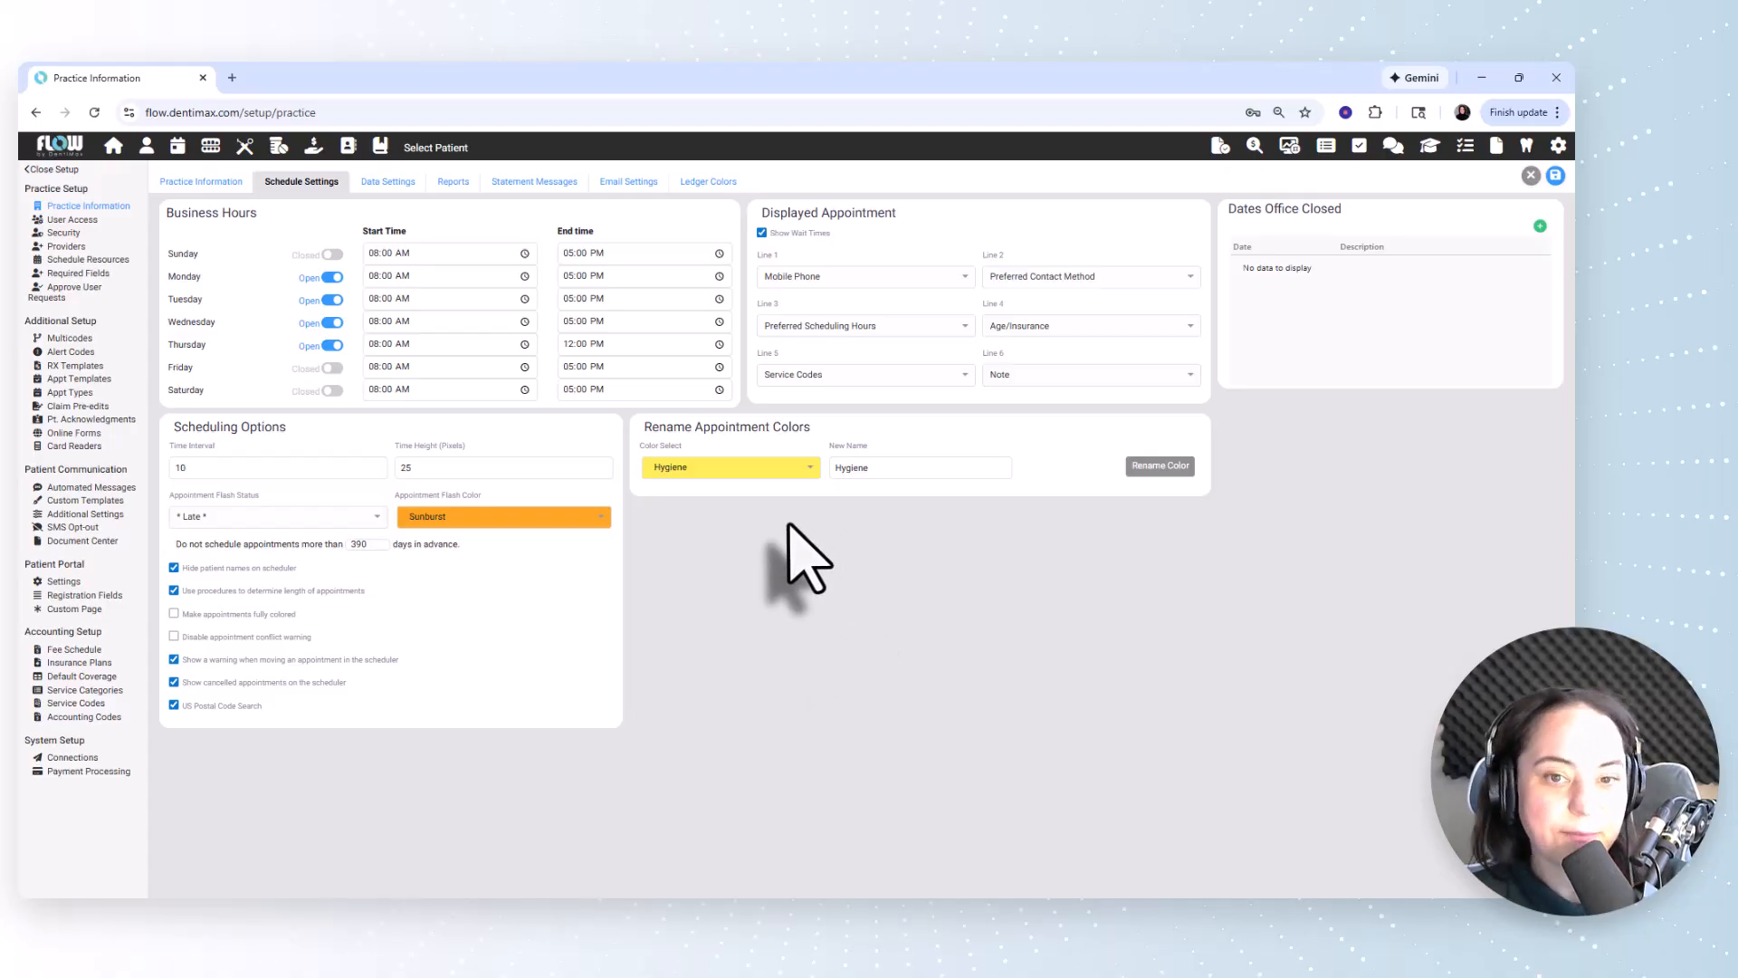
Turn on fully colored appointments and leave the option that disables the appointment conflict warning off.
{"action": "left_click", "coordinate": [220, 616]}
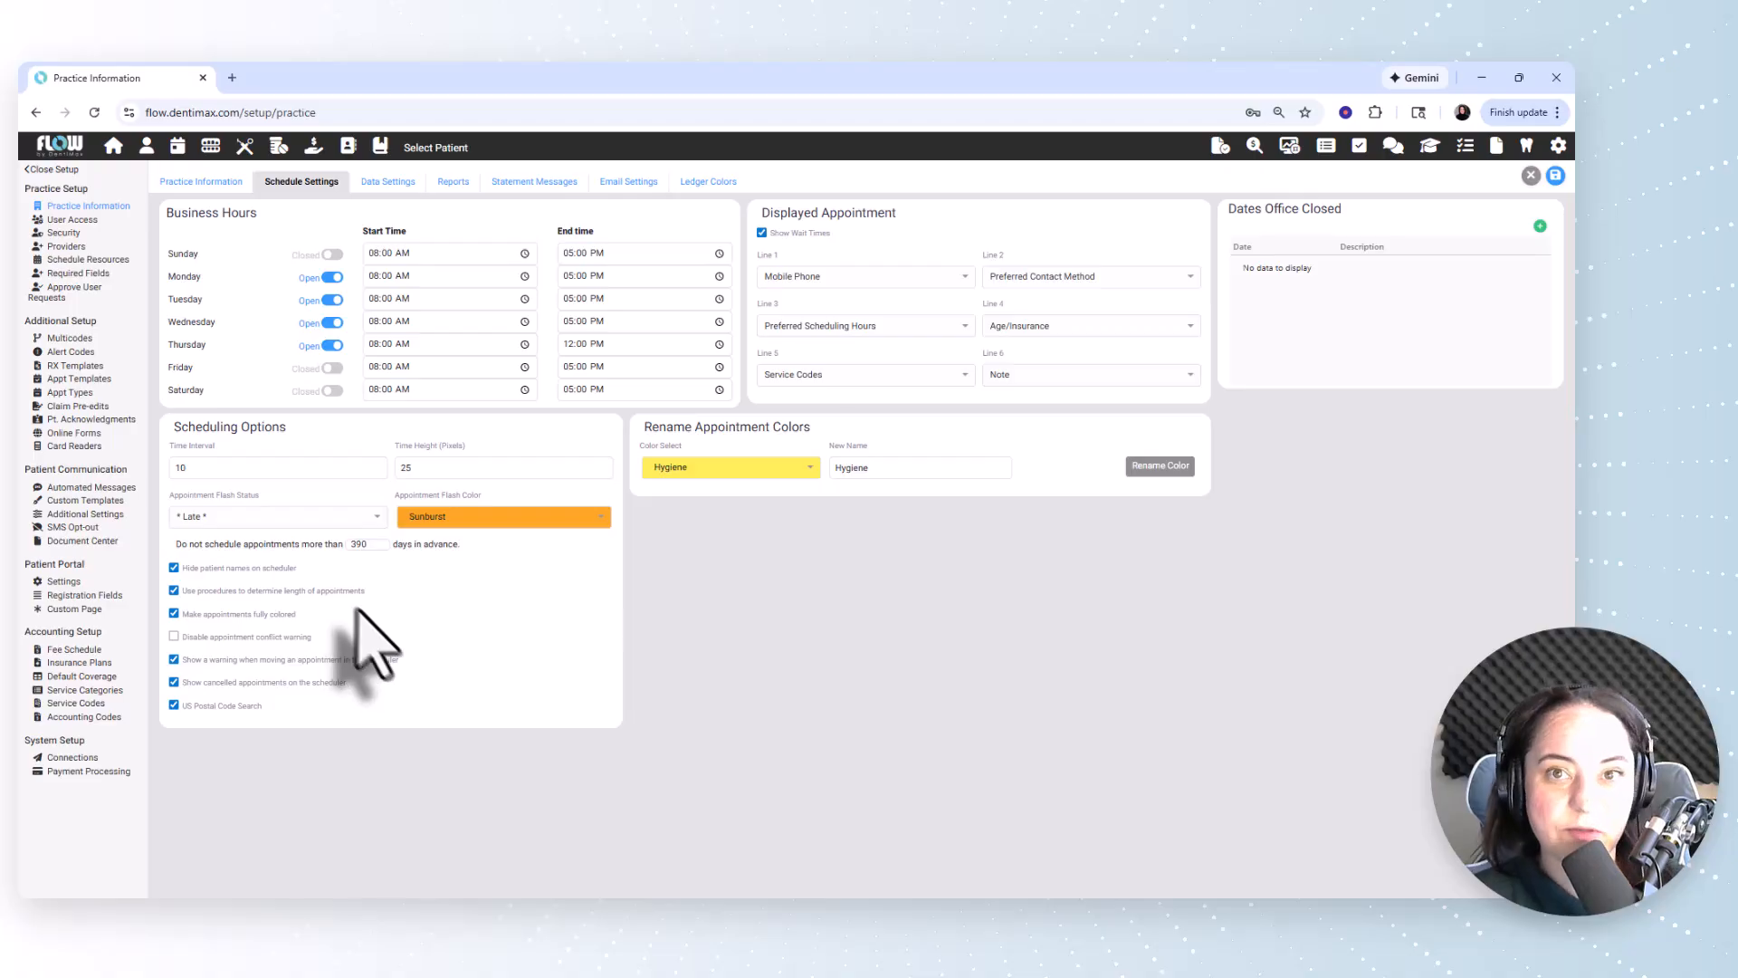
{"action": "left_click", "coordinate": [291, 637]}
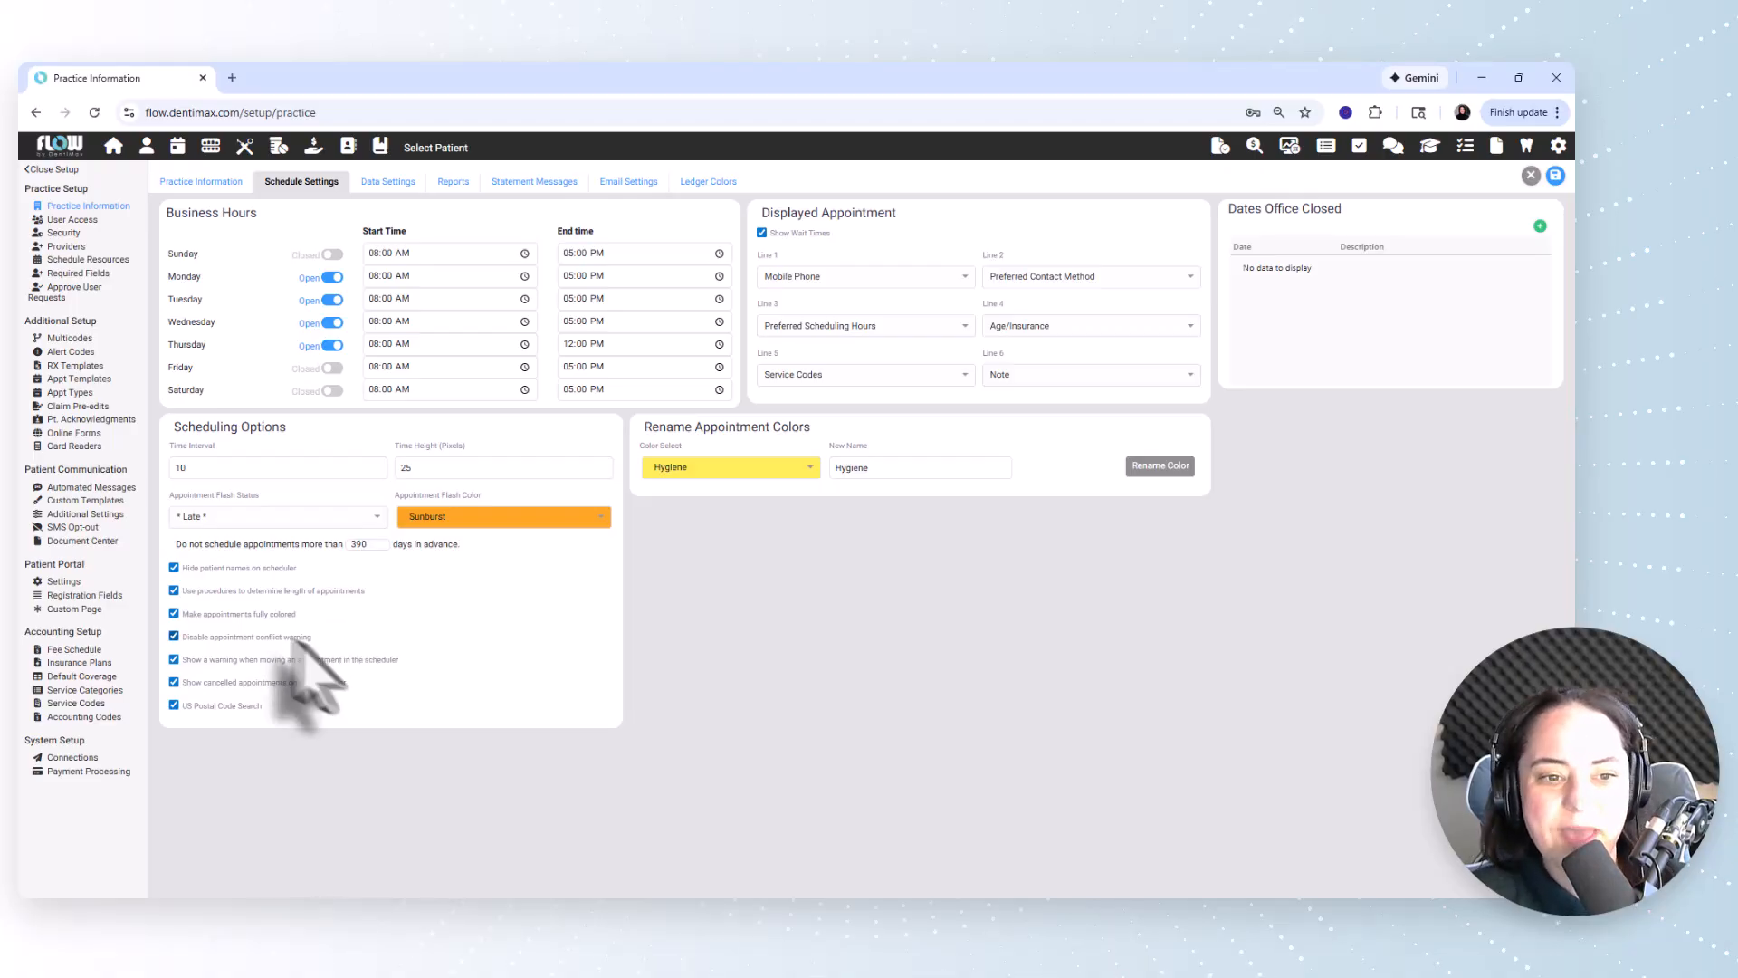
{"action": "left_click", "coordinate": [289, 637]}
{"action": "left_click", "coordinate": [290, 636]}
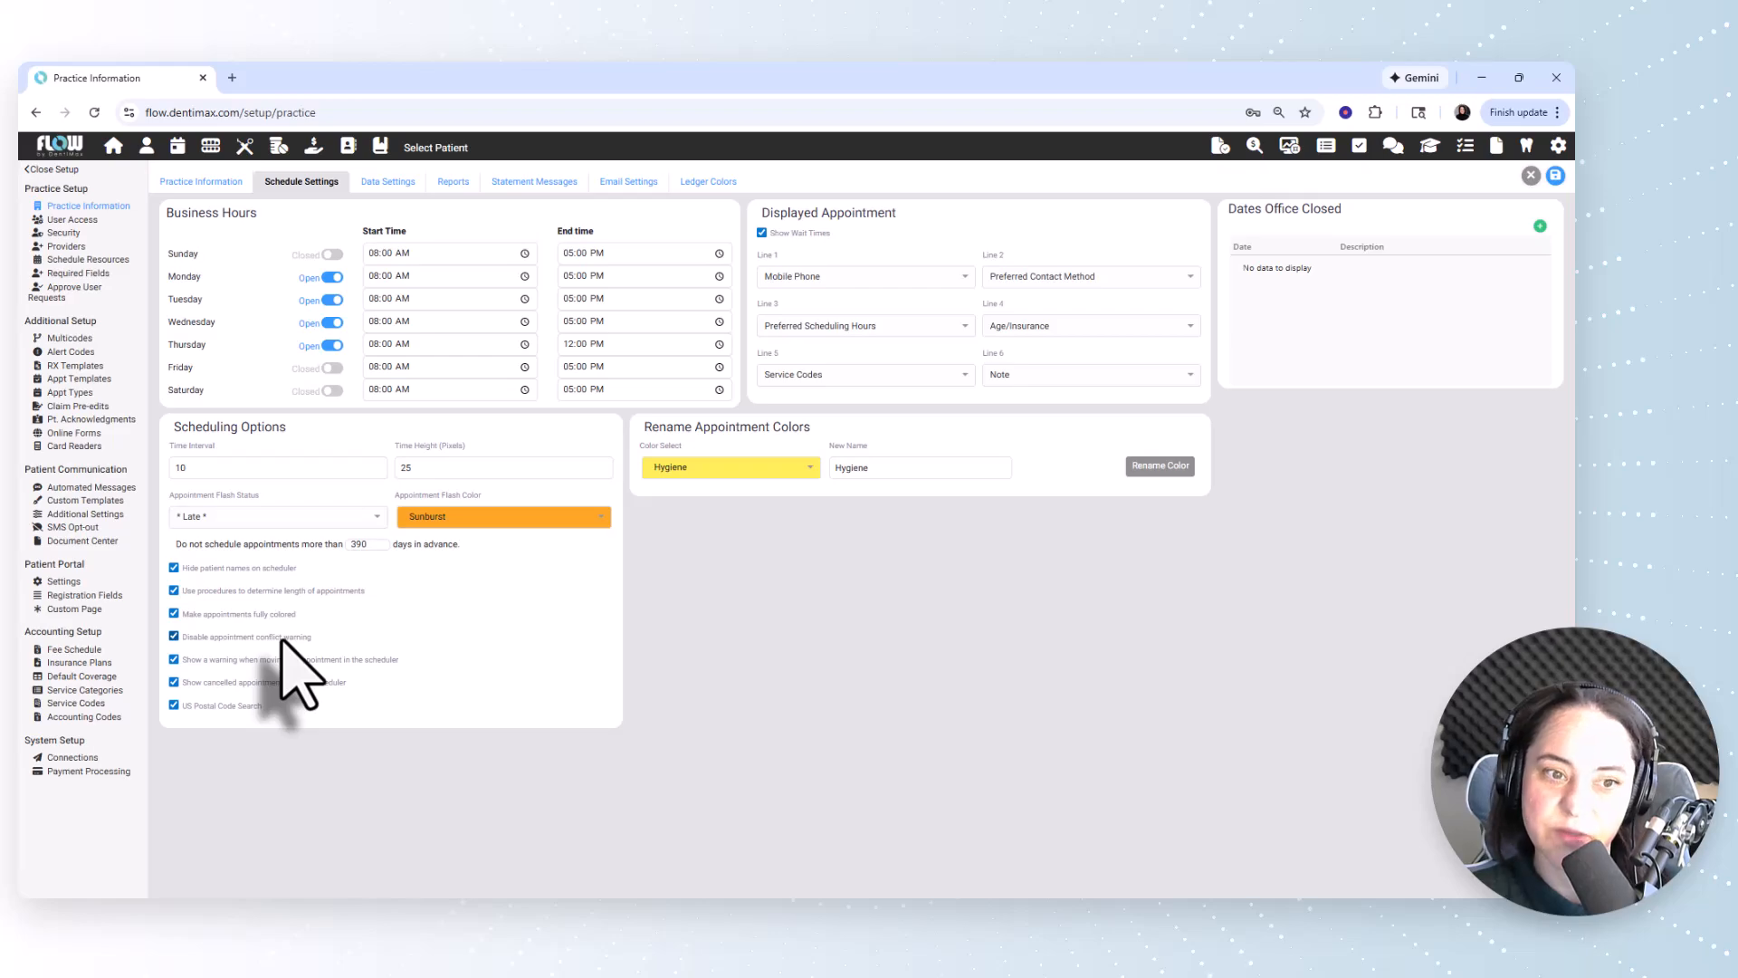
{"action": "left_click", "coordinate": [282, 638]}
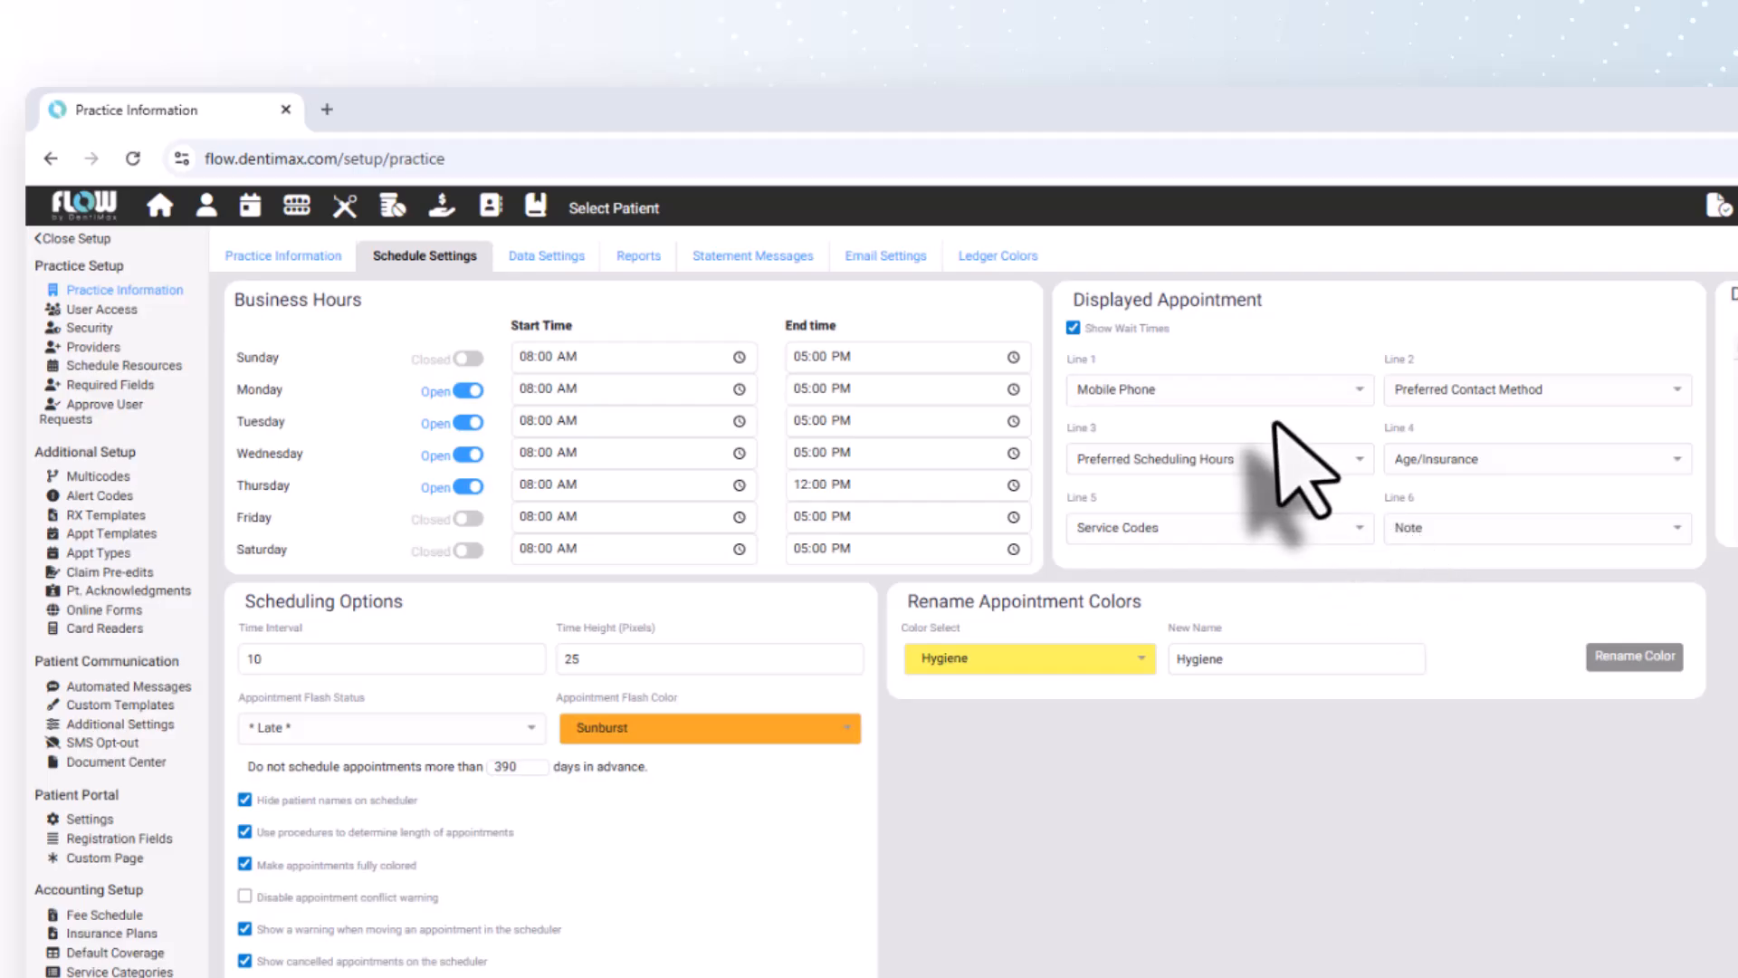
Look through the information types available for line 1 of the displayed appointment.
{"action": "left_click", "coordinate": [1258, 392]}
{"action": "scroll", "coordinate": [1294, 466], "scroll_direction": "up", "scroll_amount": 5}
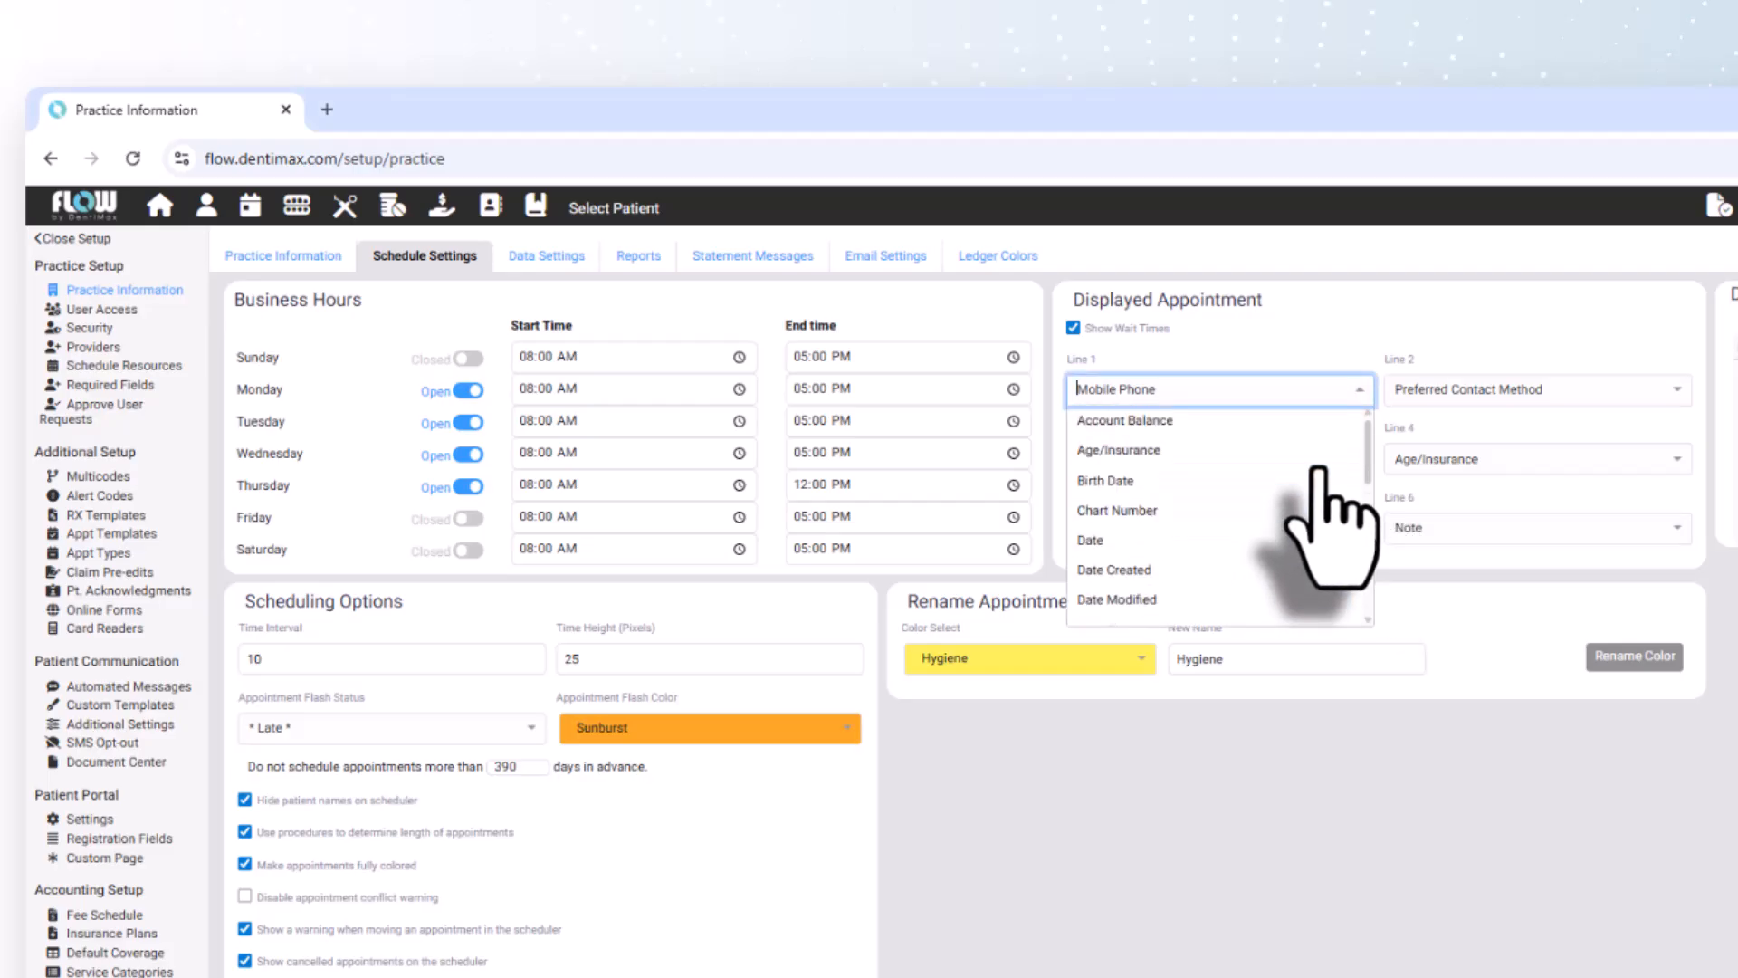
{"action": "scroll", "coordinate": [1223, 471], "scroll_direction": "down", "scroll_amount": 10}
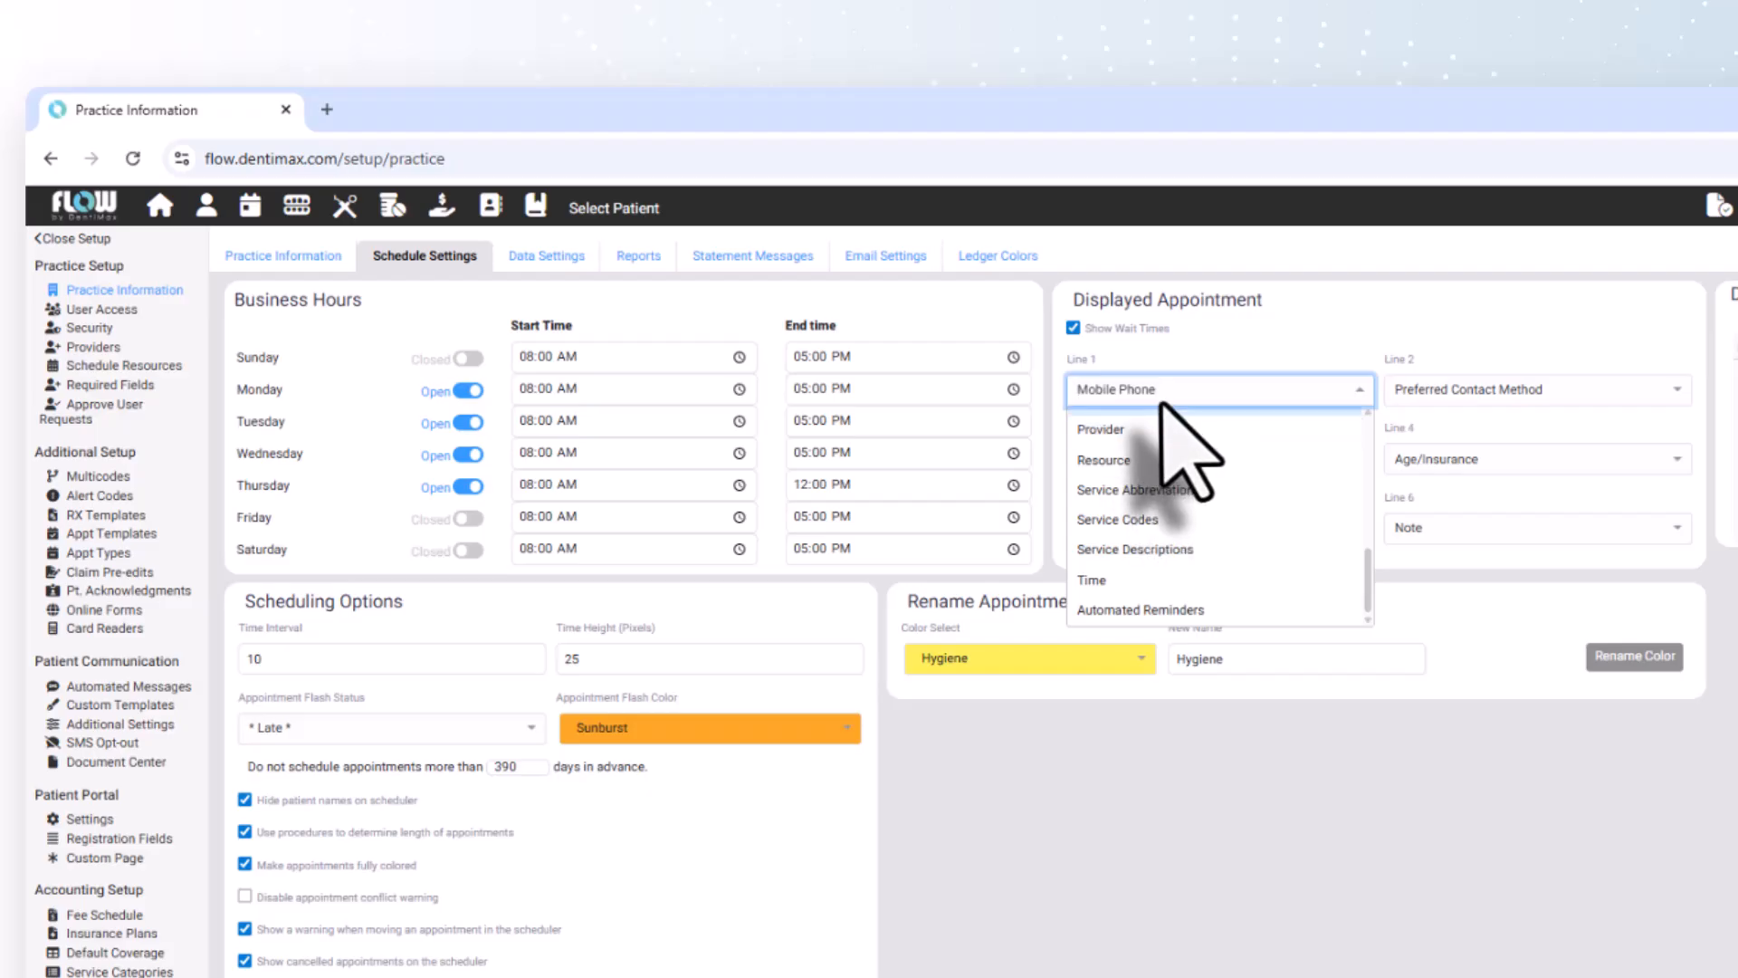
Set line 2 of the displayed appointment to Age/Insurance and line 4 to Preferred Contact Method.
{"action": "left_click", "coordinate": [1539, 389]}
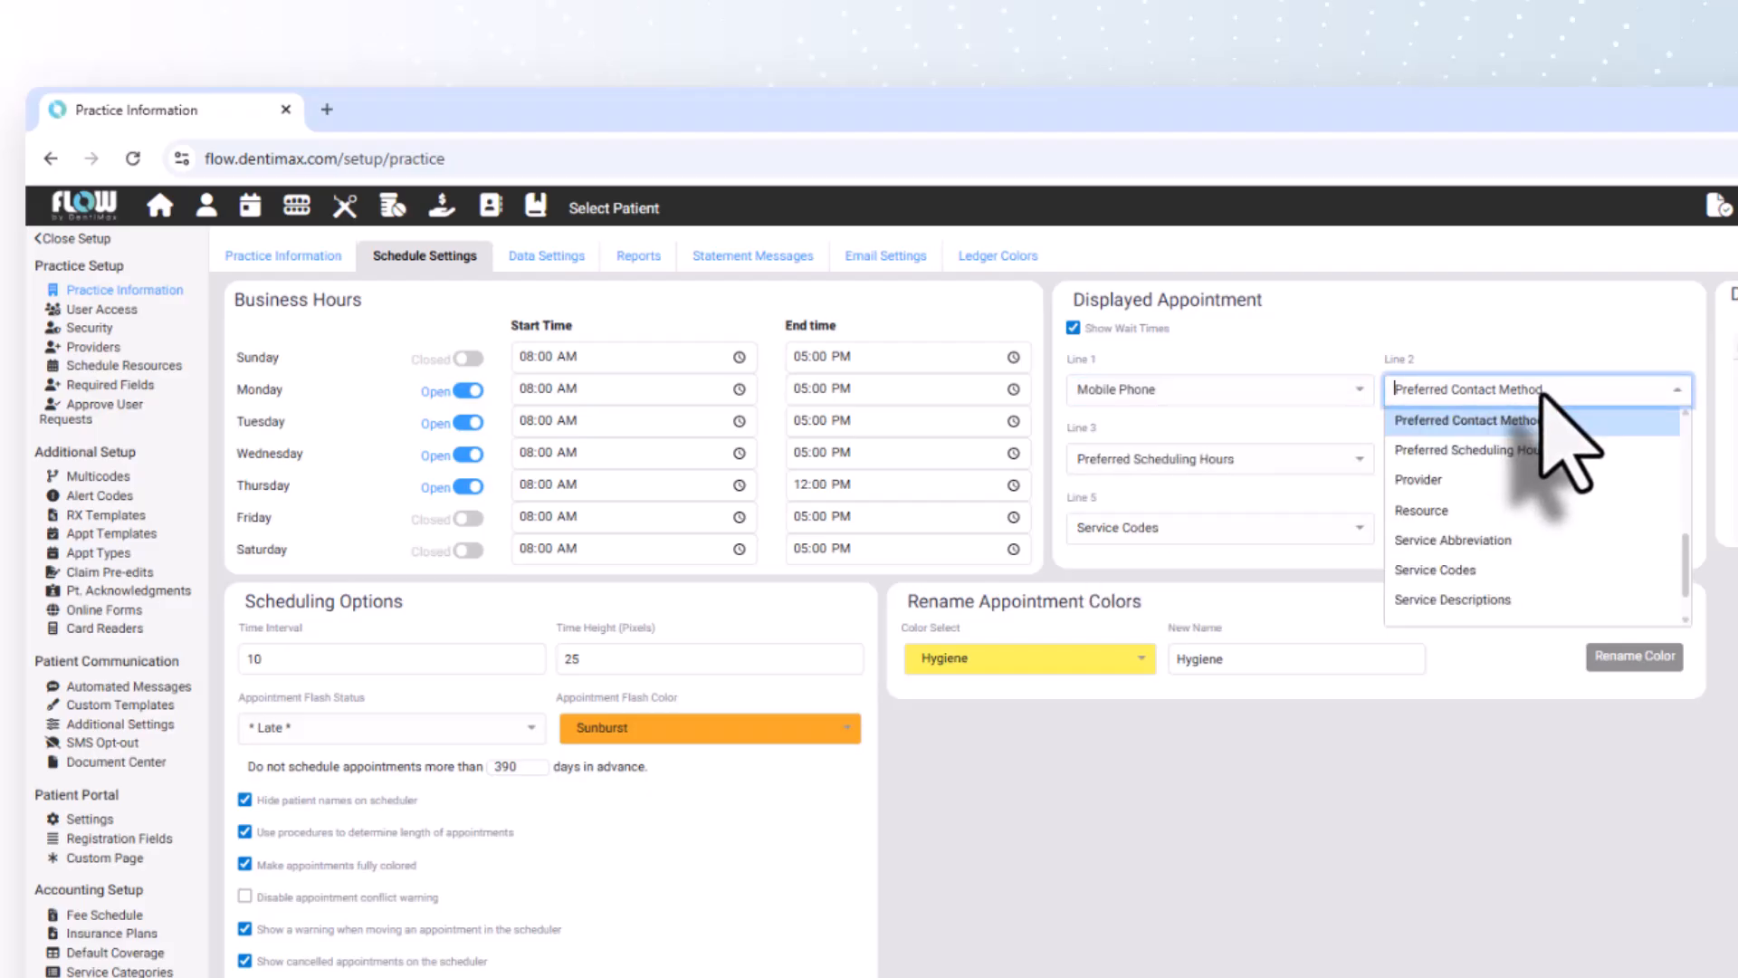
{"action": "scroll", "coordinate": [1539, 420], "scroll_direction": "down", "scroll_amount": 2}
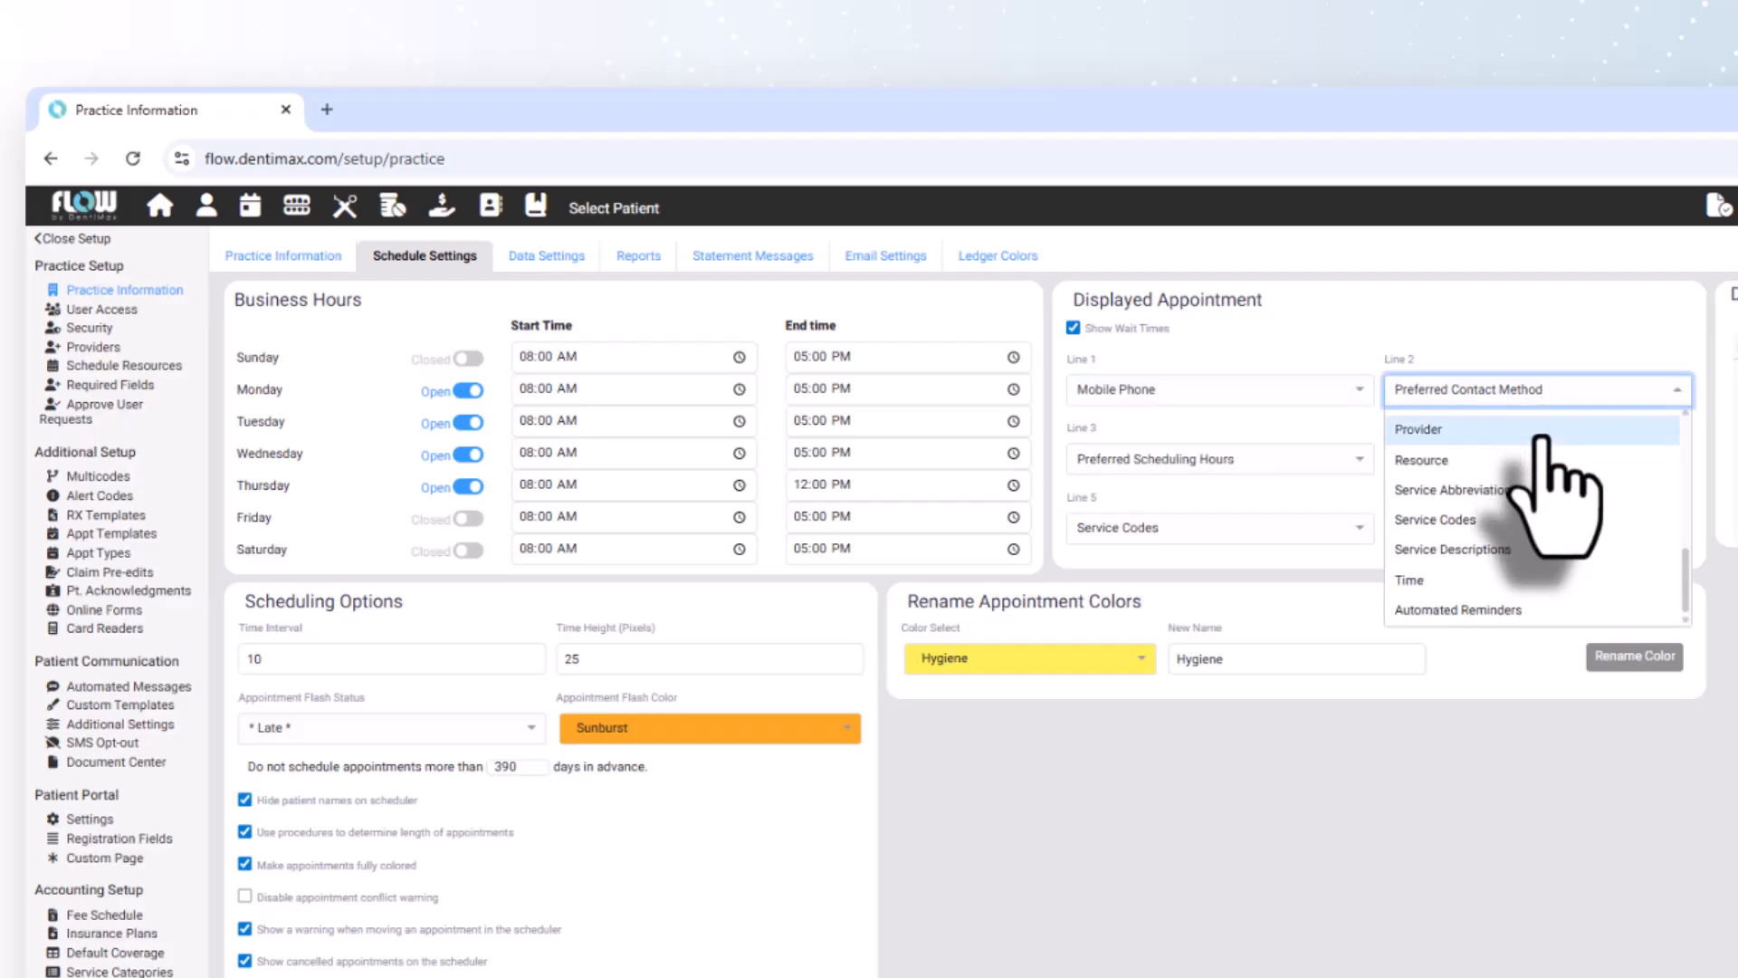
{"action": "scroll", "coordinate": [1529, 507], "scroll_direction": "up", "scroll_amount": 3}
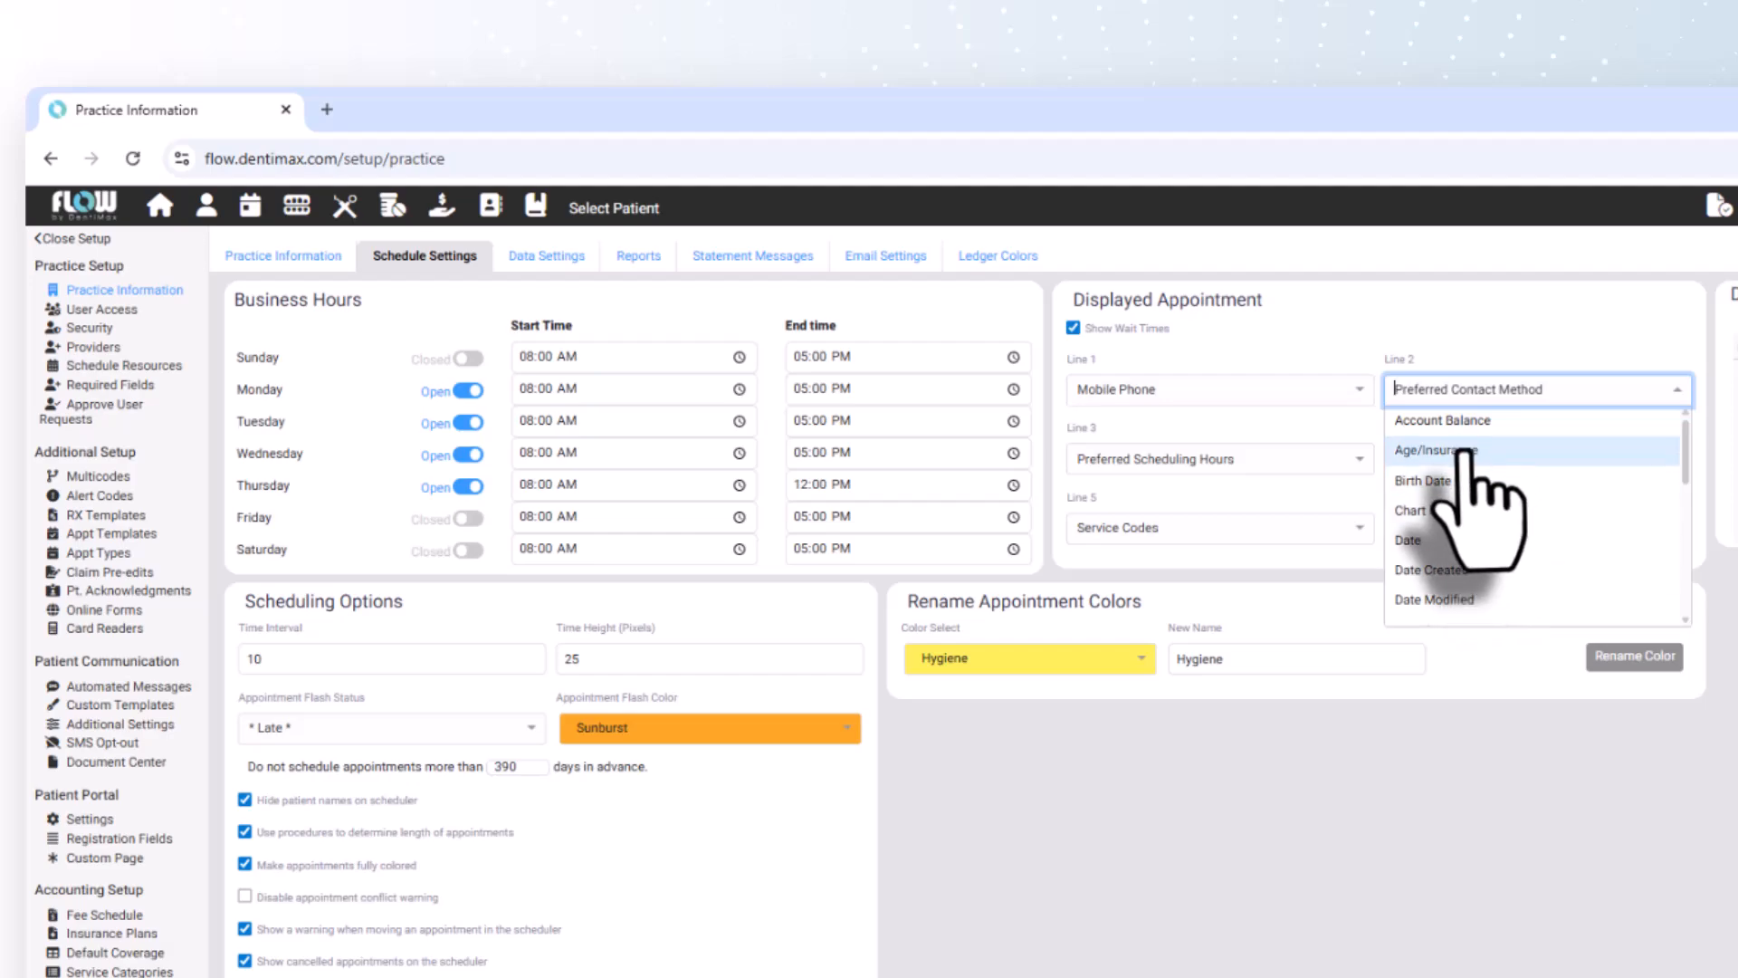
{"action": "left_click", "coordinate": [1462, 457]}
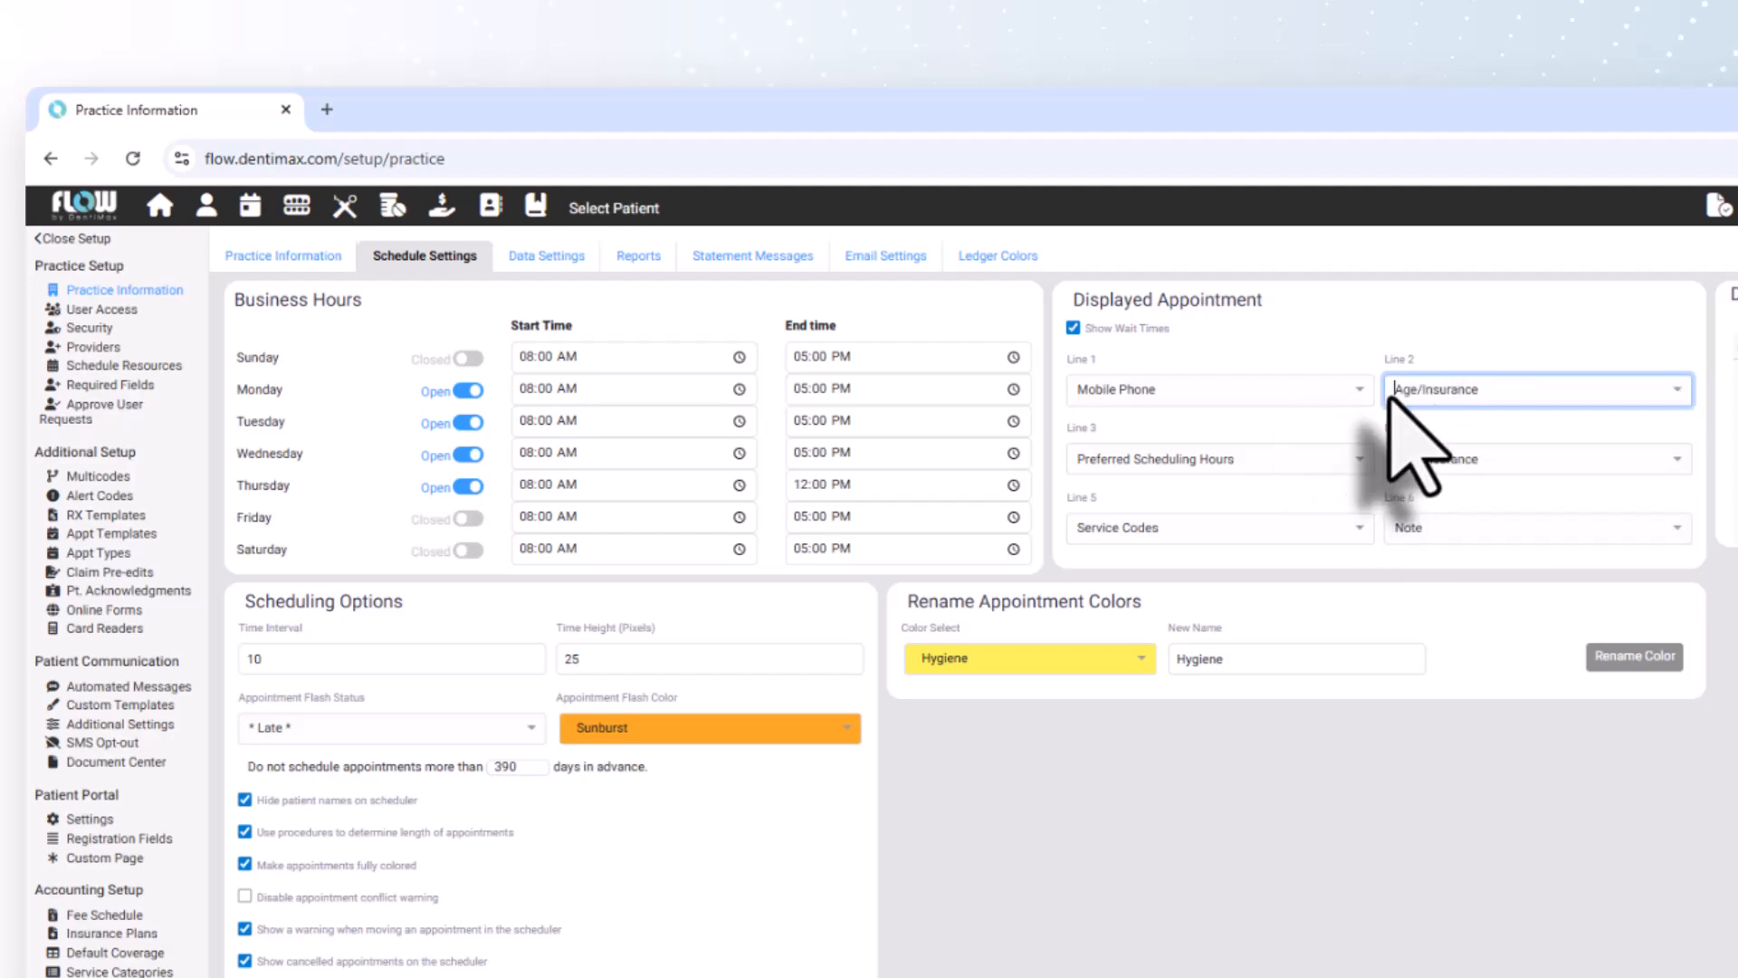
{"action": "left_click", "coordinate": [1462, 463]}
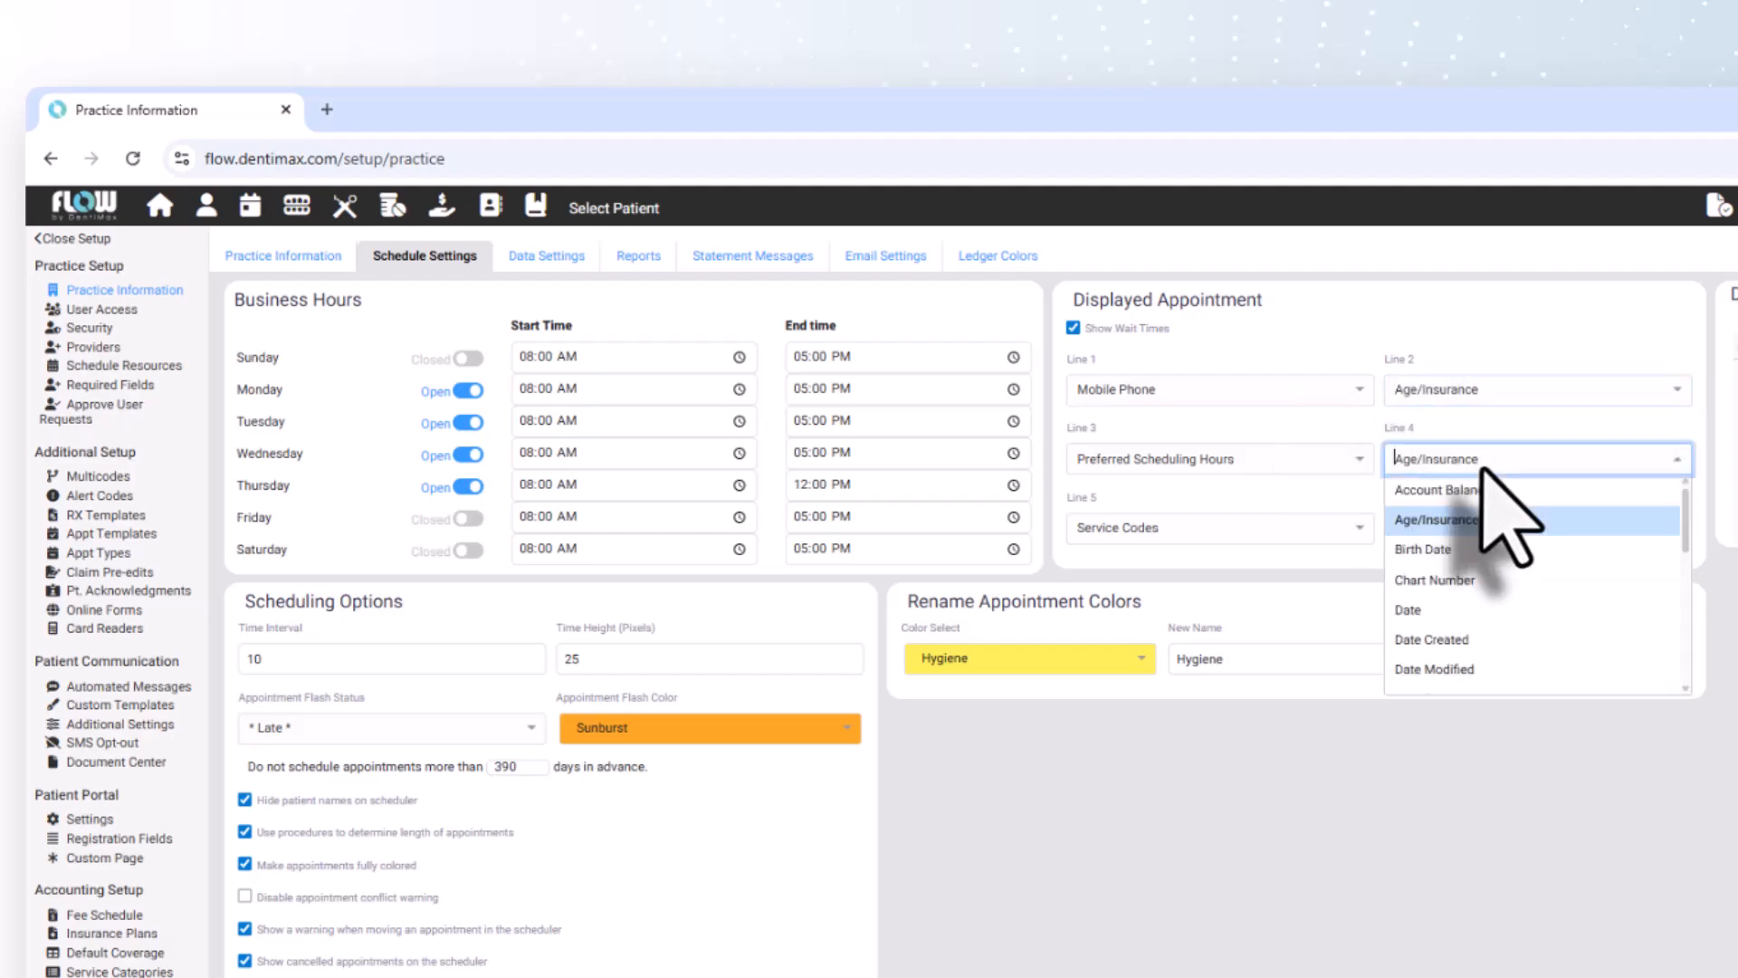
{"action": "scroll", "coordinate": [1489, 543], "scroll_direction": "down", "scroll_amount": 5}
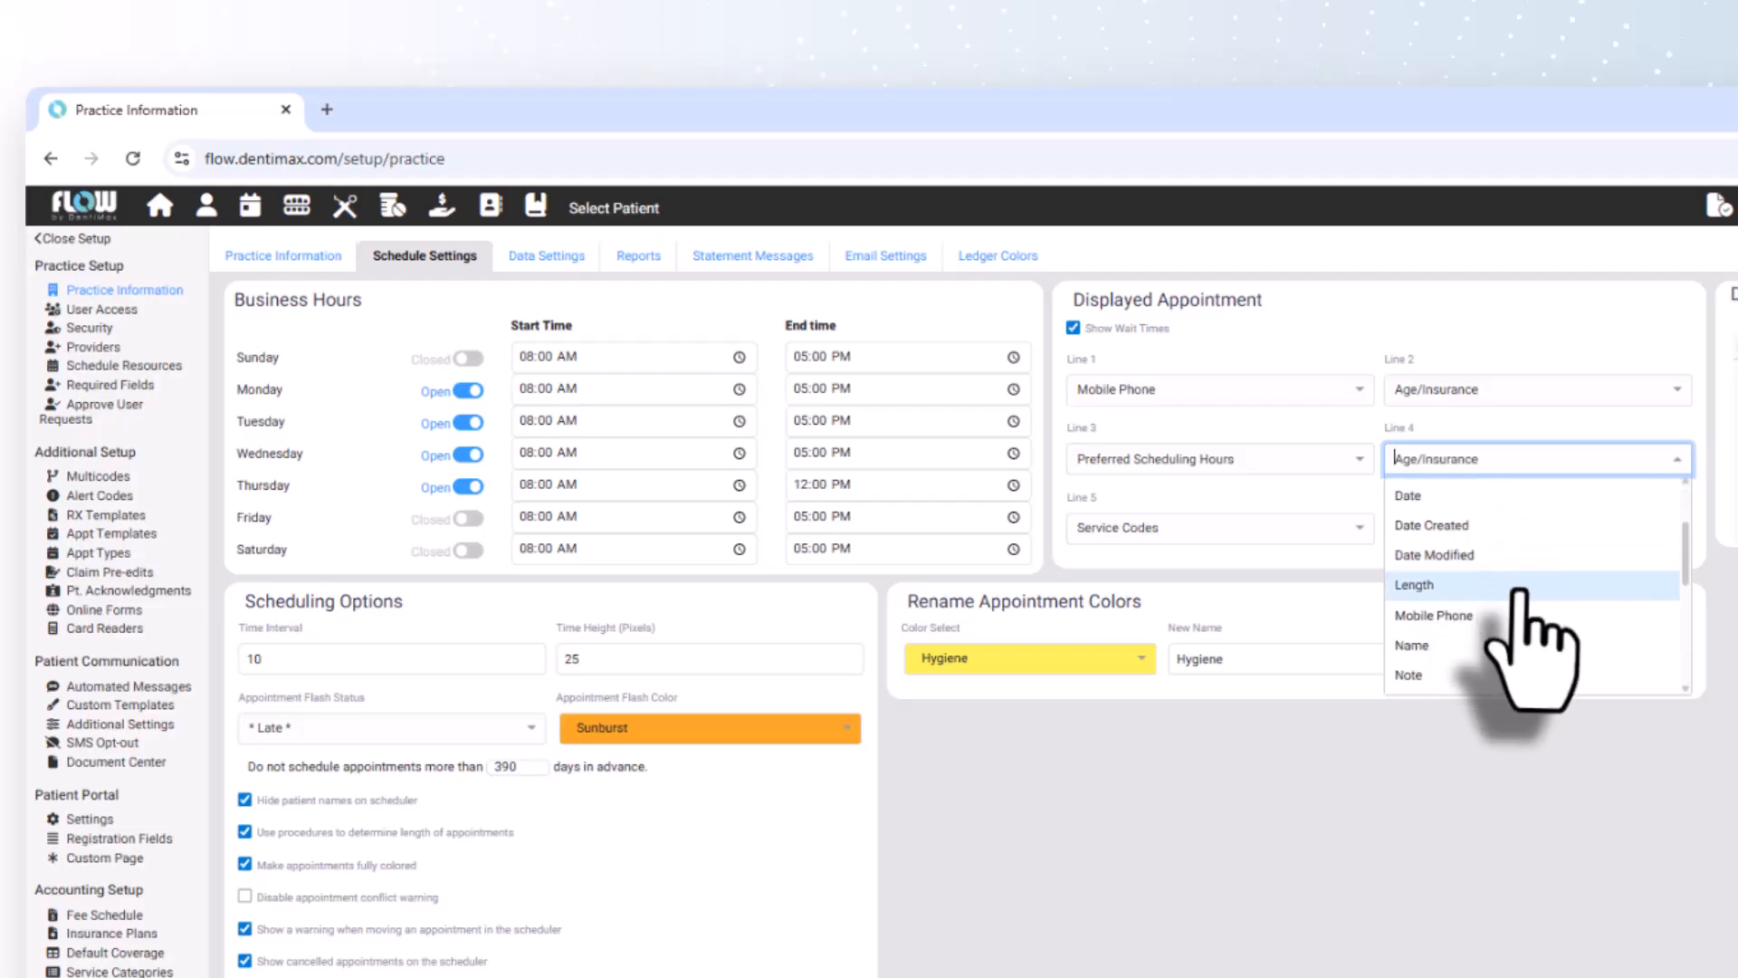
{"action": "left_click", "coordinate": [1498, 536]}
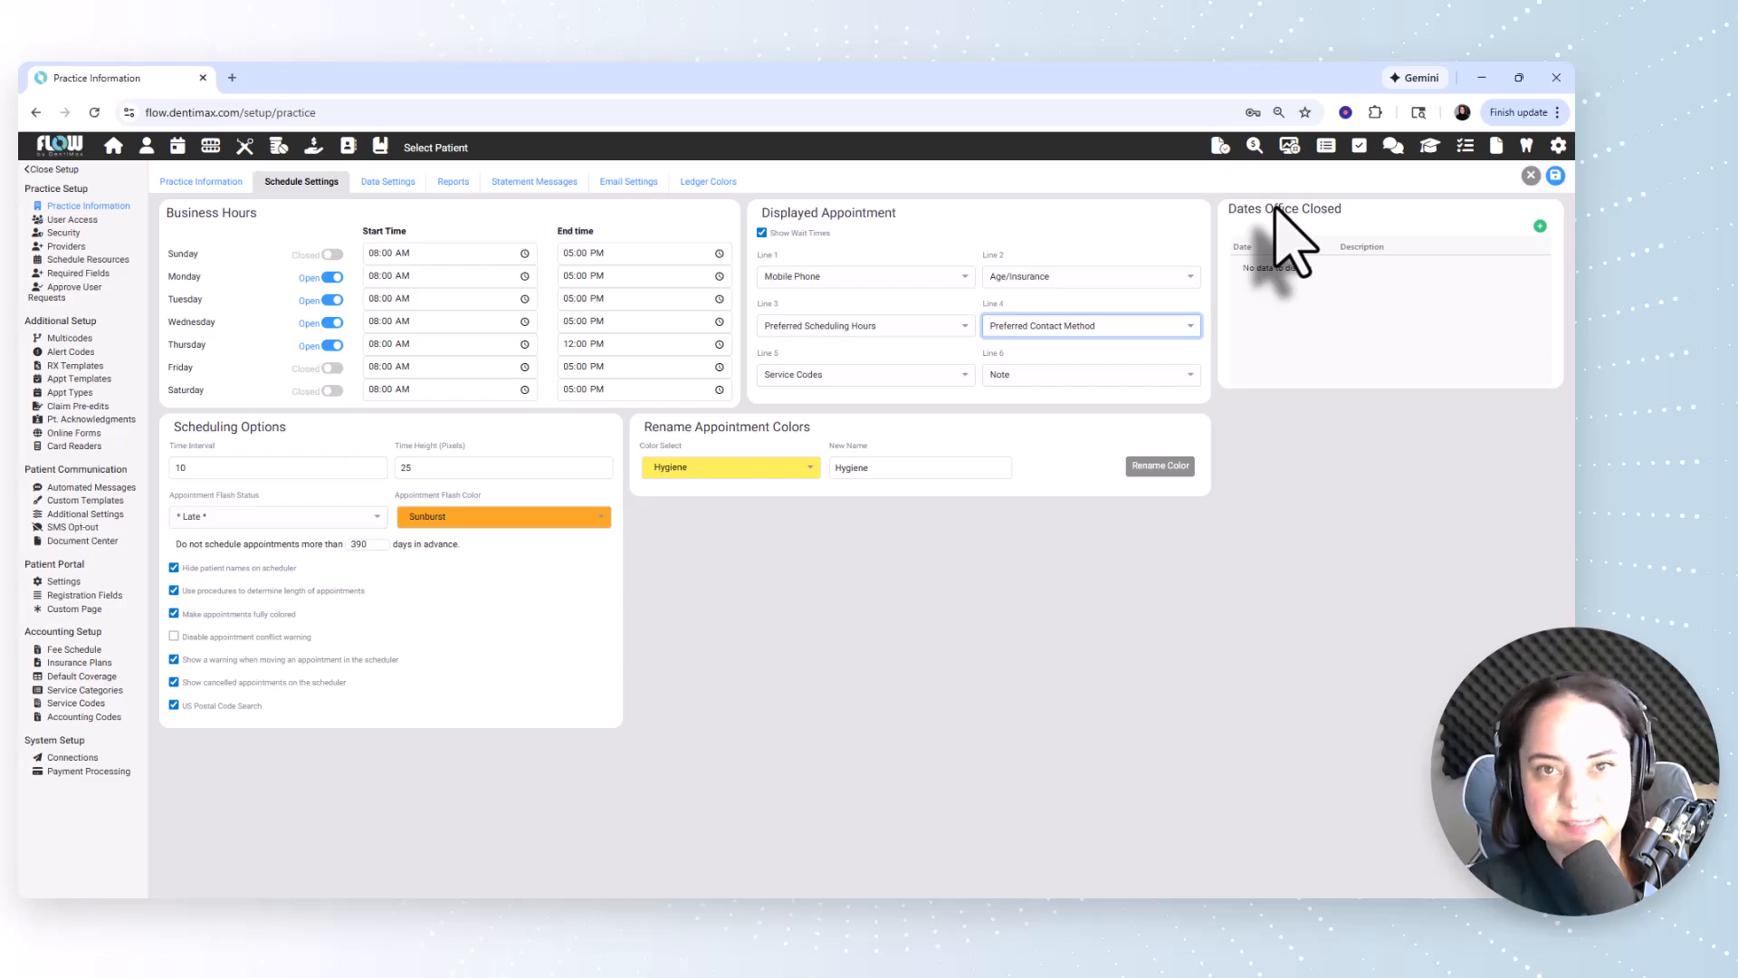
Add 01/01/2026 as an office closed date with the description NYD and save the schedule settings.
{"action": "left_click", "coordinate": [1539, 226]}
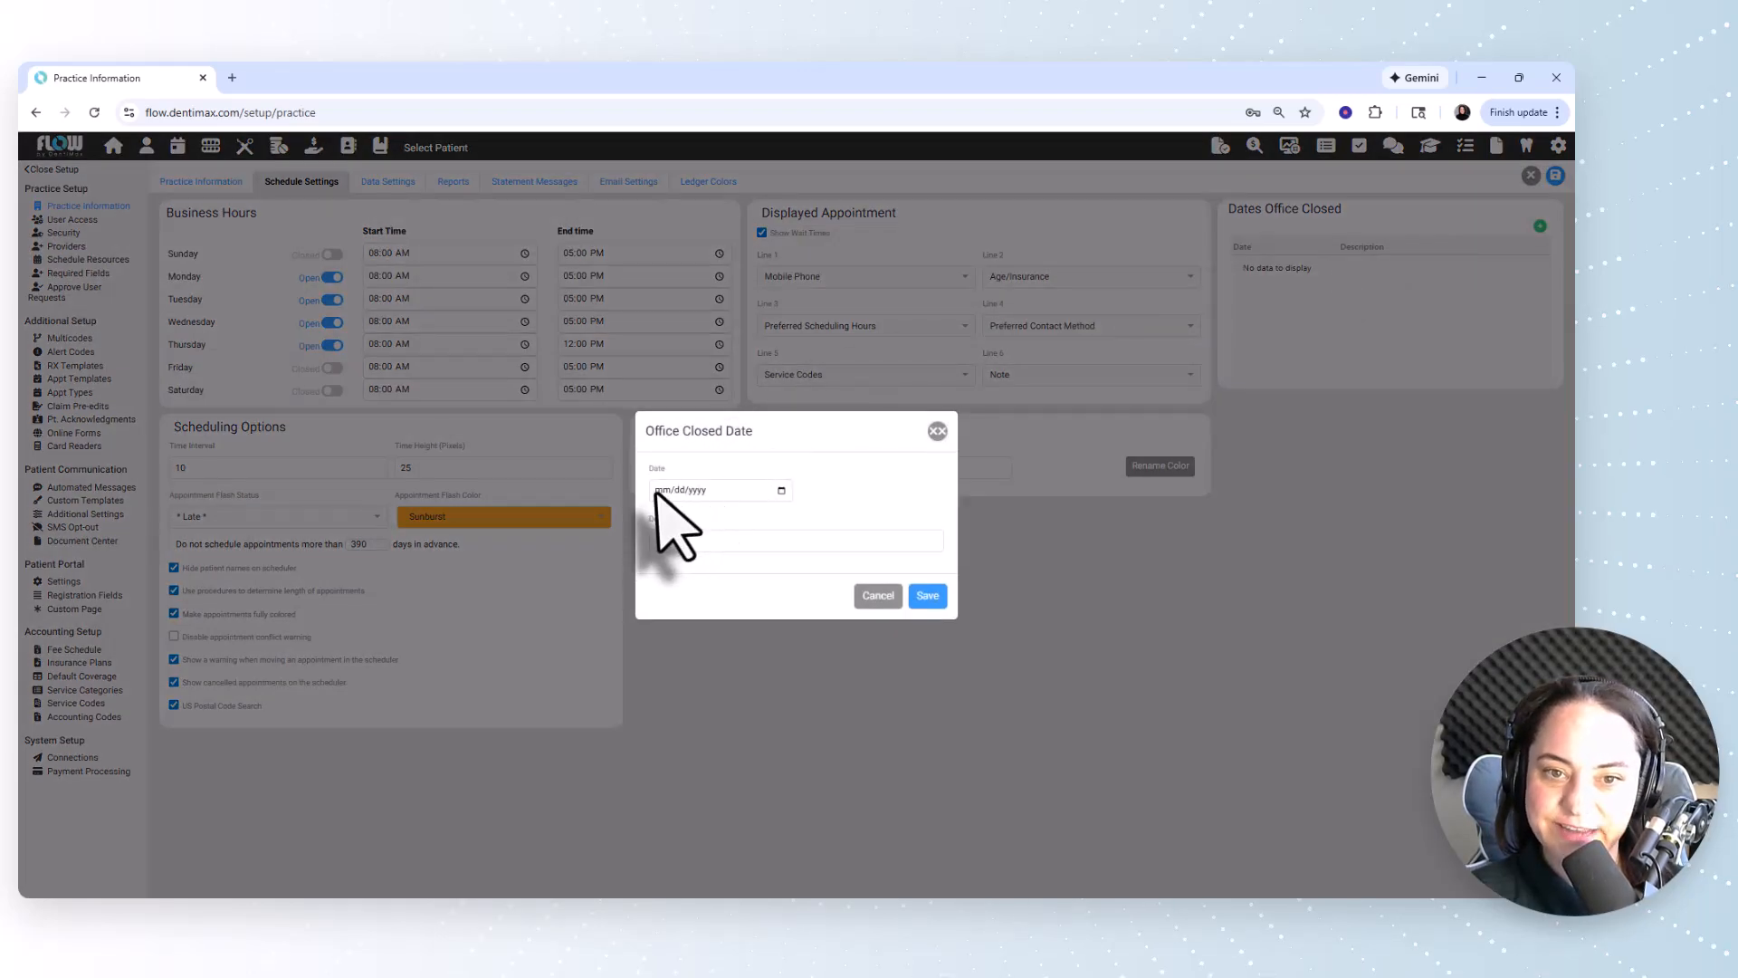
{"action": "type", "text": "07"}
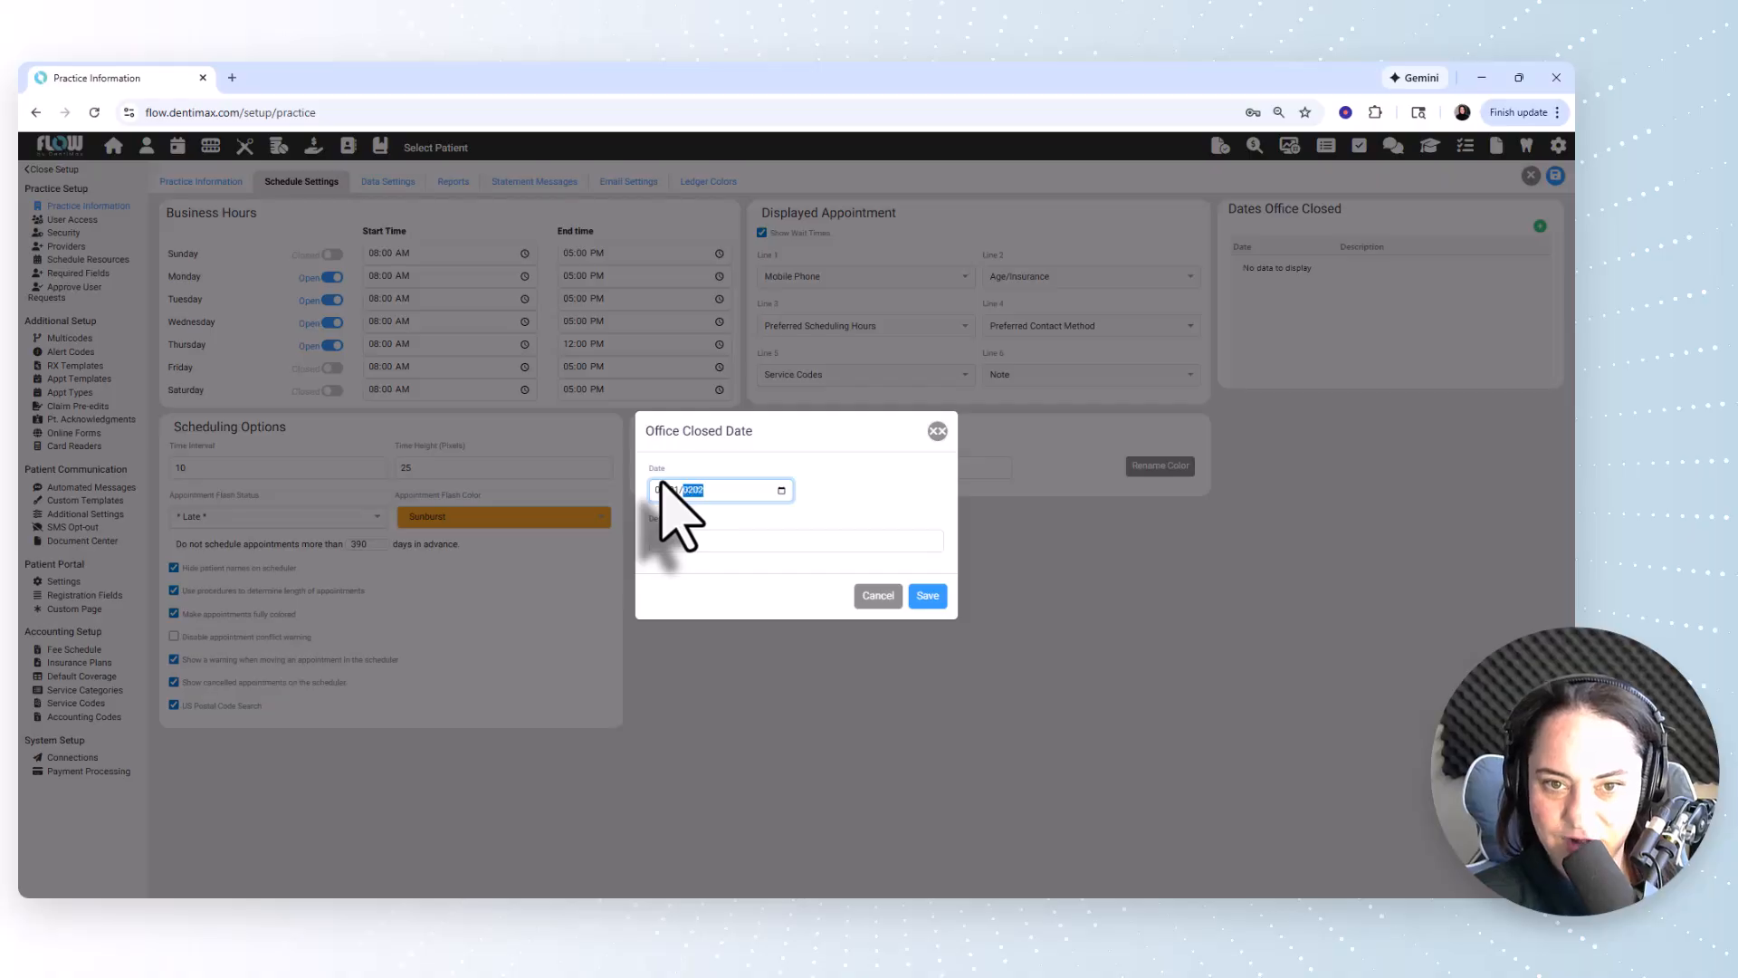
{"action": "left_click", "coordinate": [667, 542]}
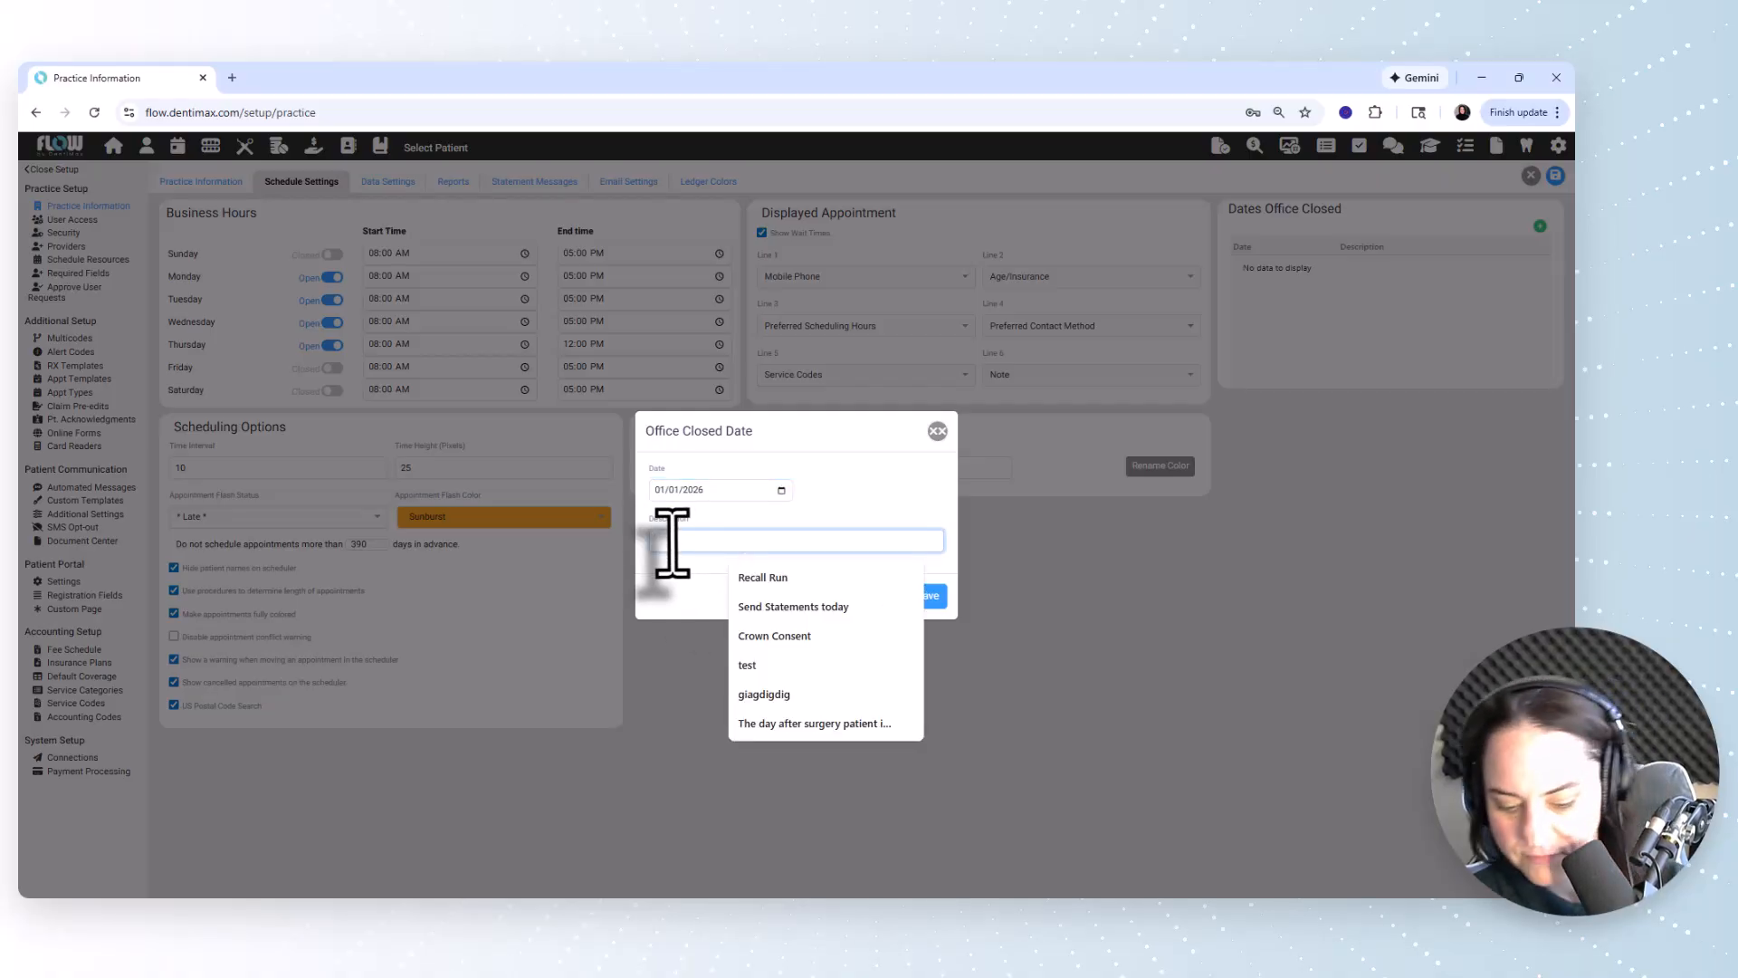
{"action": "type", "text": "NYD"}
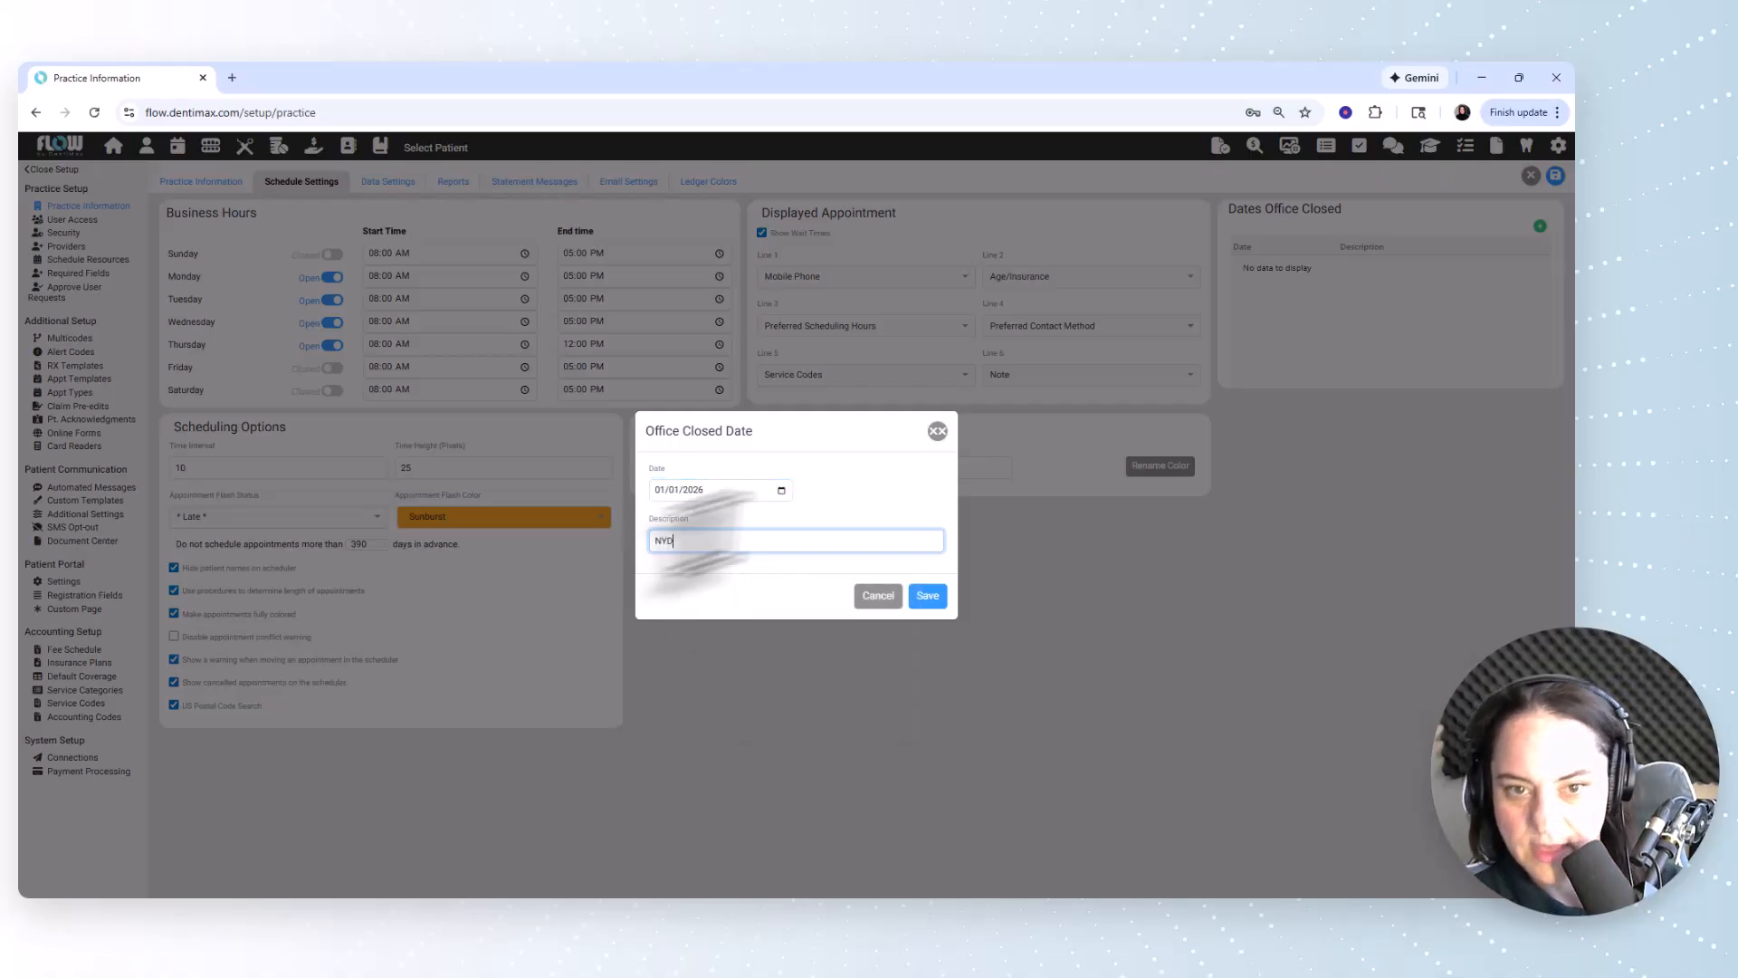
{"action": "left_click", "coordinate": [927, 595]}
{"action": "mouse_move", "coordinate": [1393, 276]}
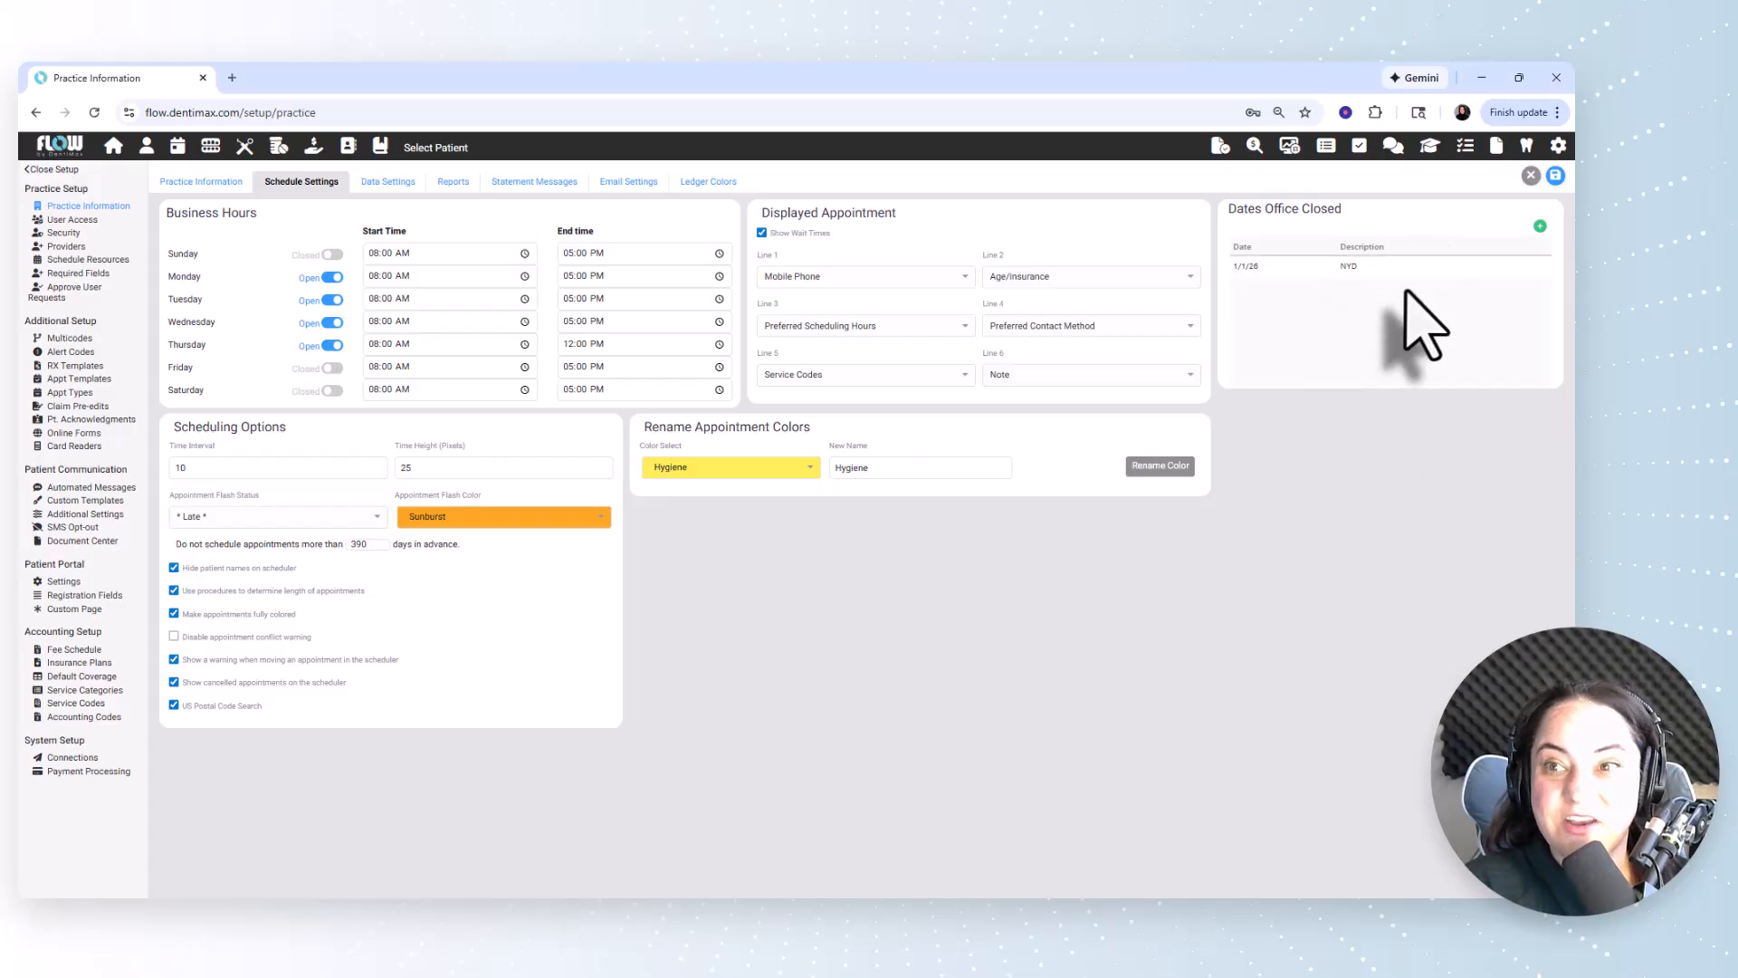
{"action": "left_click", "coordinate": [1555, 175]}
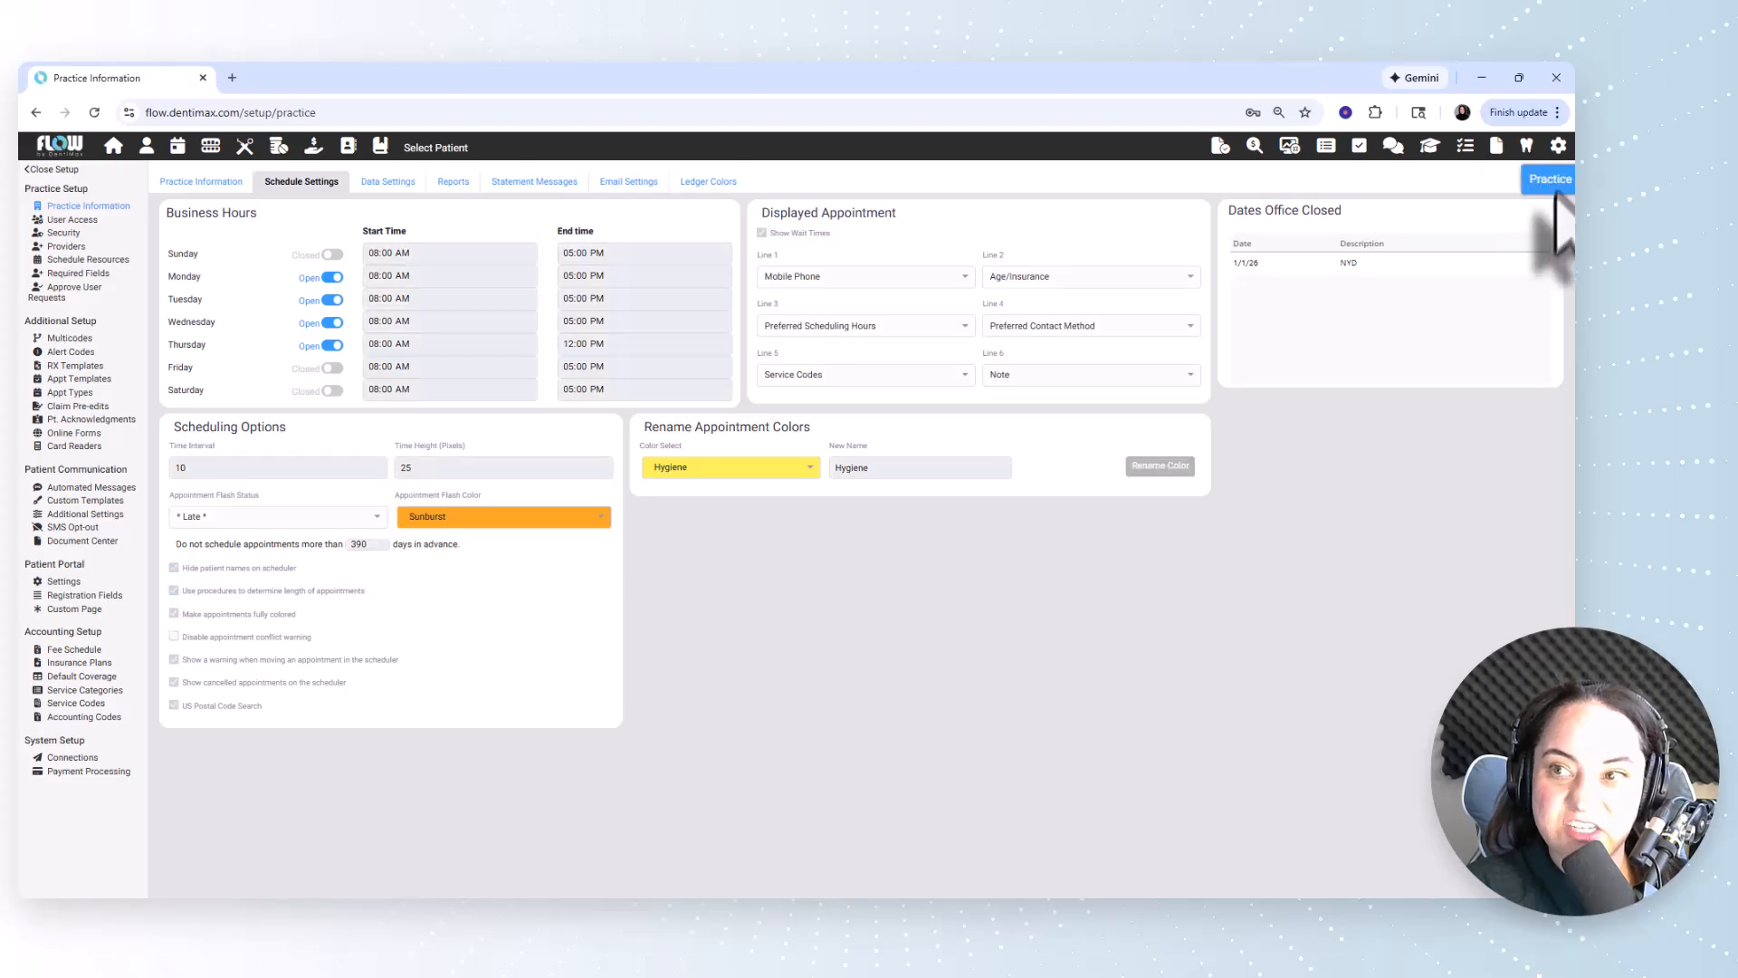